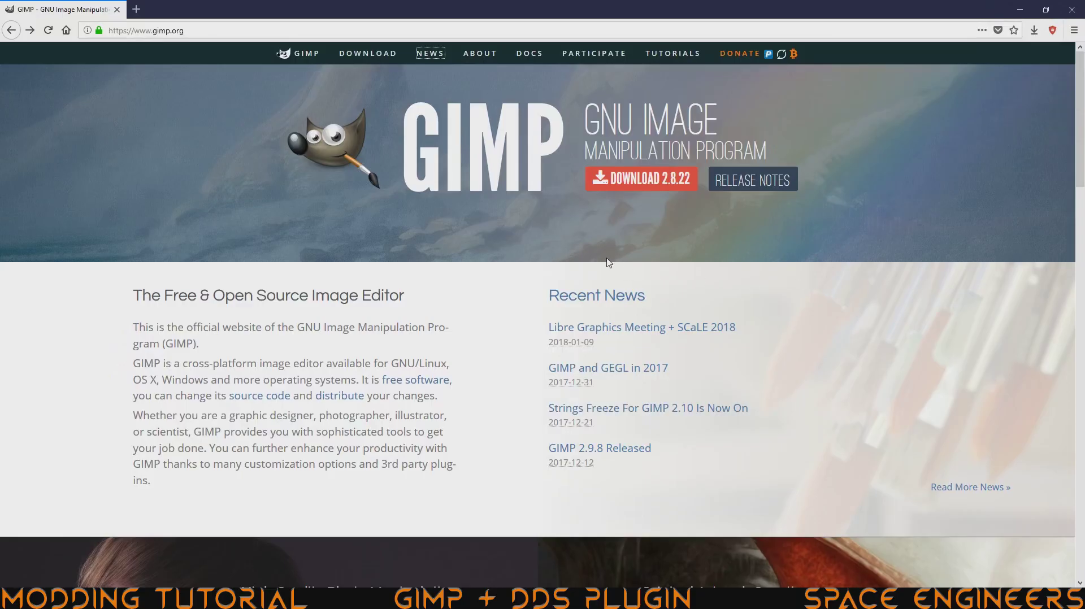
- Download the GIMP 2.8.22 installer directly from the GIMP site and save it to Downloads
click(682, 186)
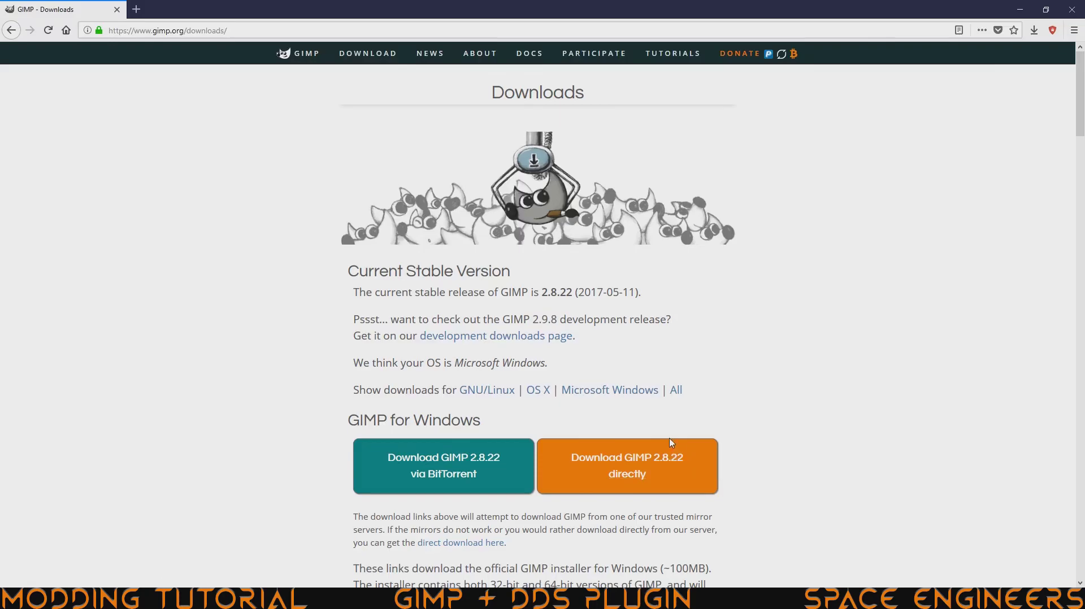
click(640, 463)
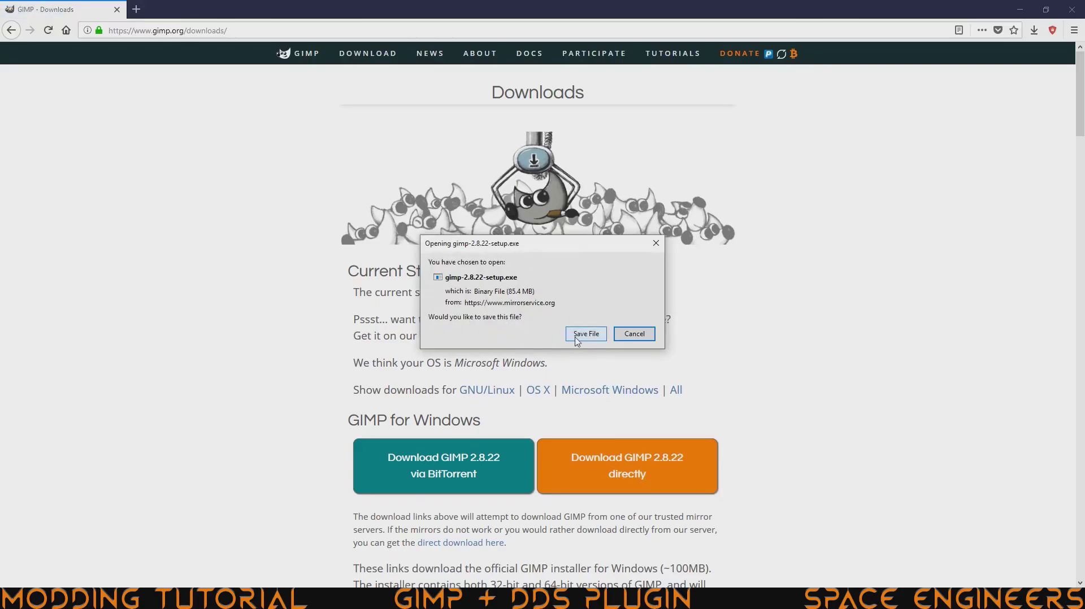
click(577, 340)
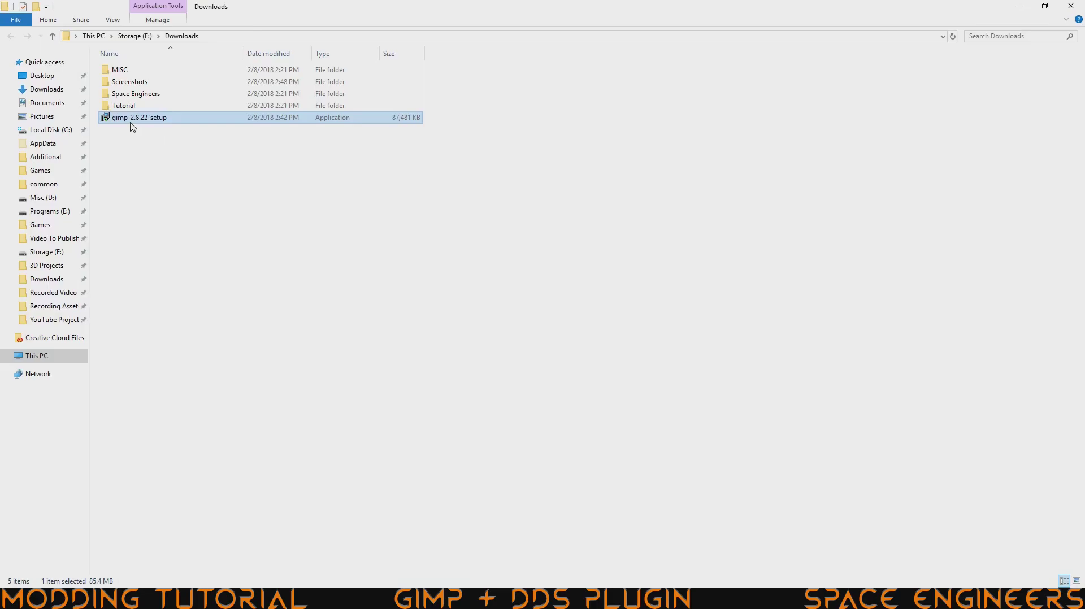
- Launch gimp-2.8.22-setup in English and choose a customized installation
double_click(132, 120)
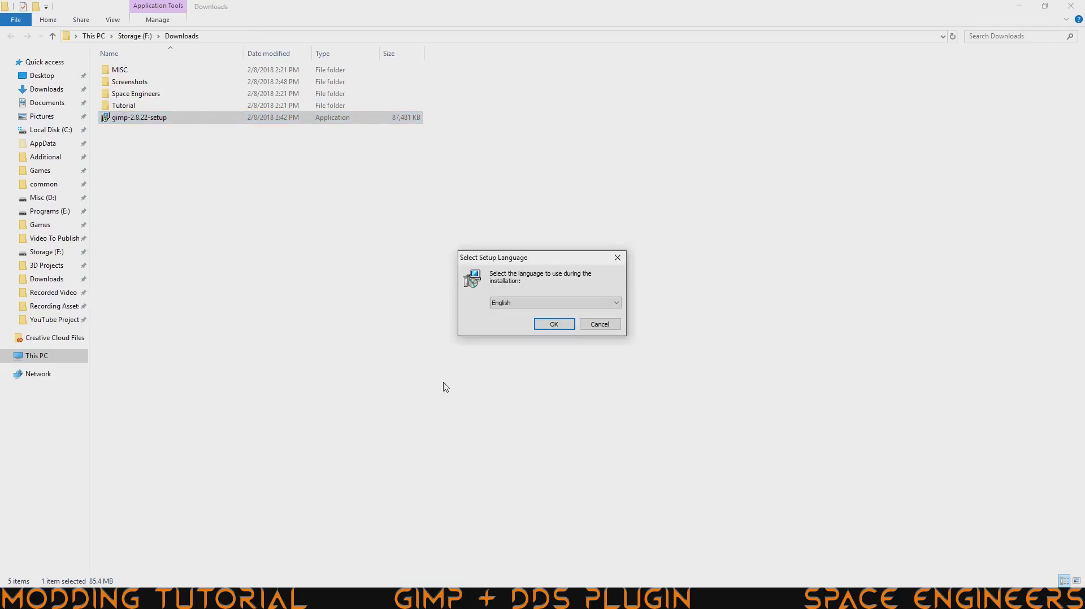
click(544, 327)
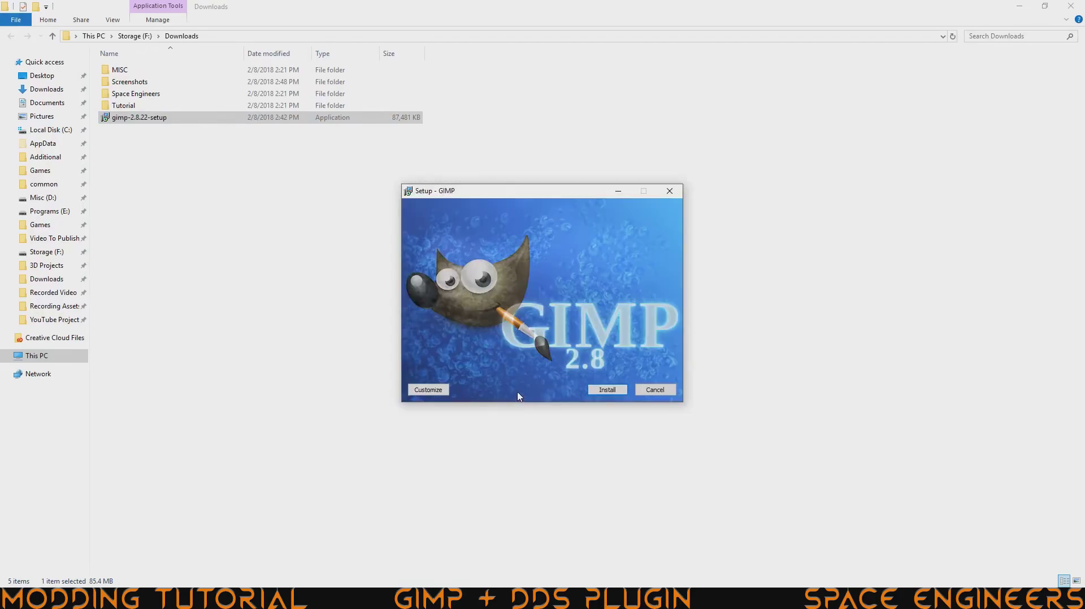
click(444, 394)
click(607, 390)
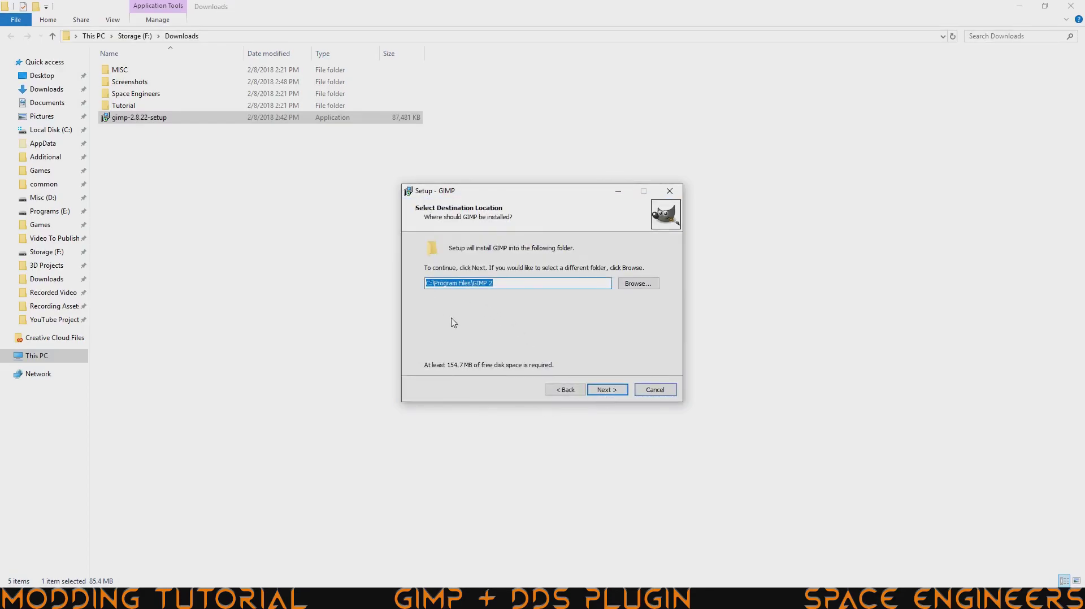
- Set the install destination folder to C:\Additional\GIMP 2
click(649, 286)
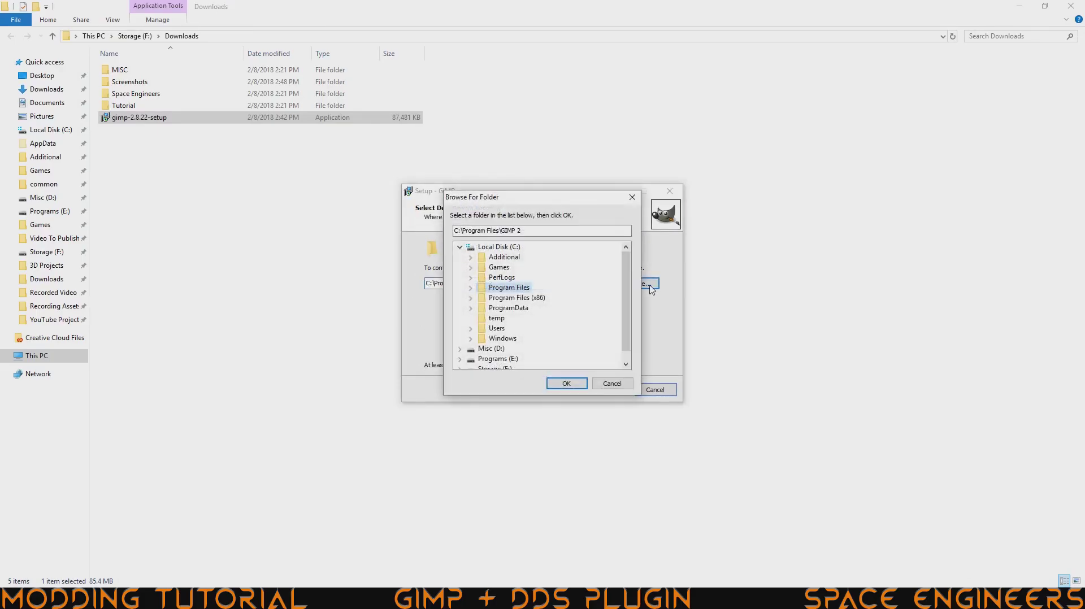
click(499, 258)
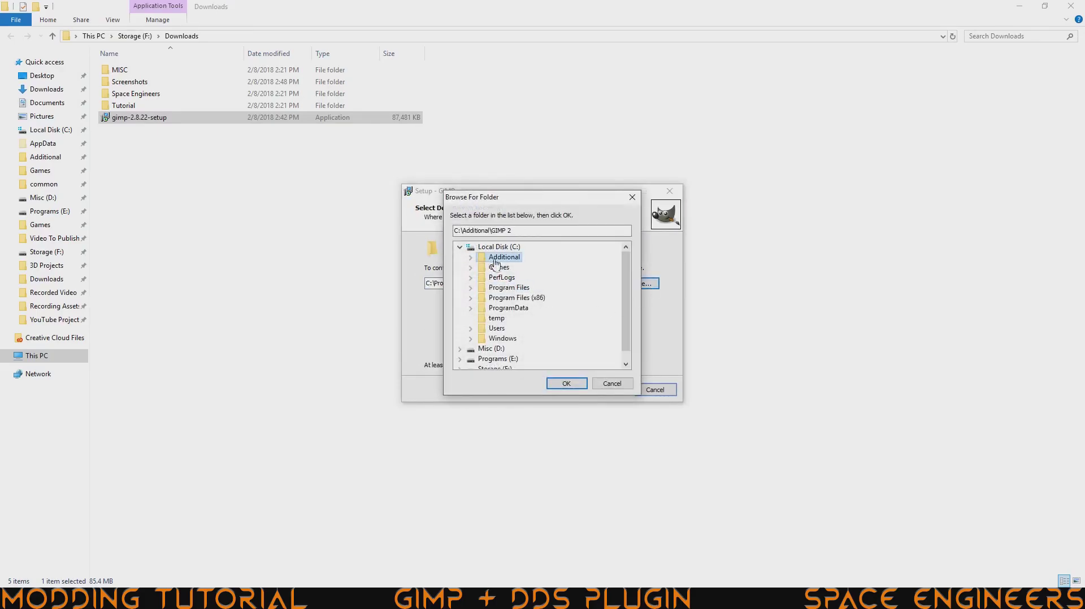
click(567, 383)
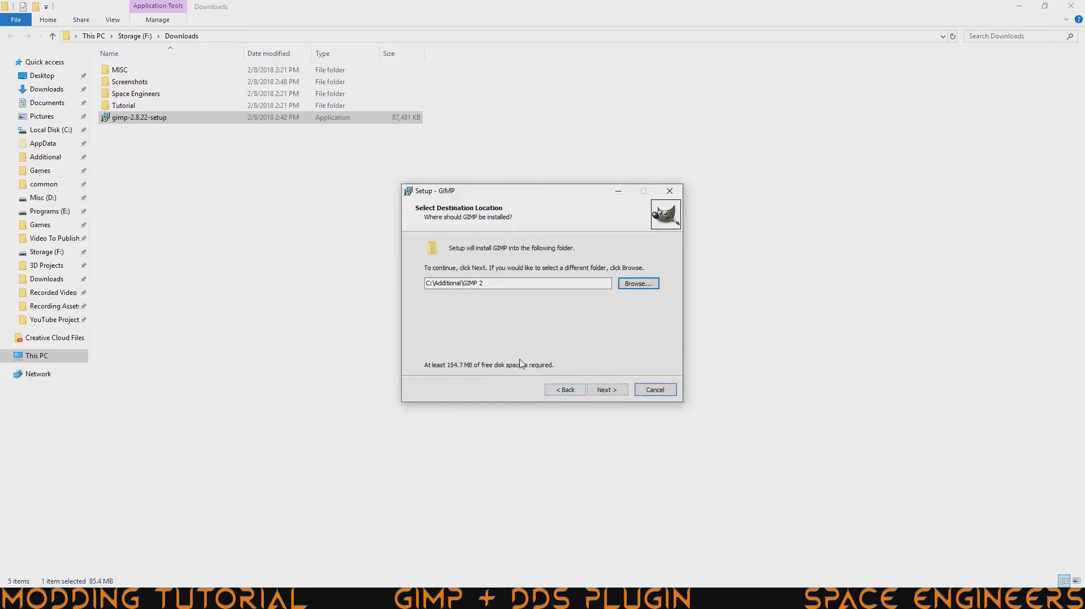
- Install GIMP without Translations, keeping default file associations and skipping extra shortcuts
click(609, 396)
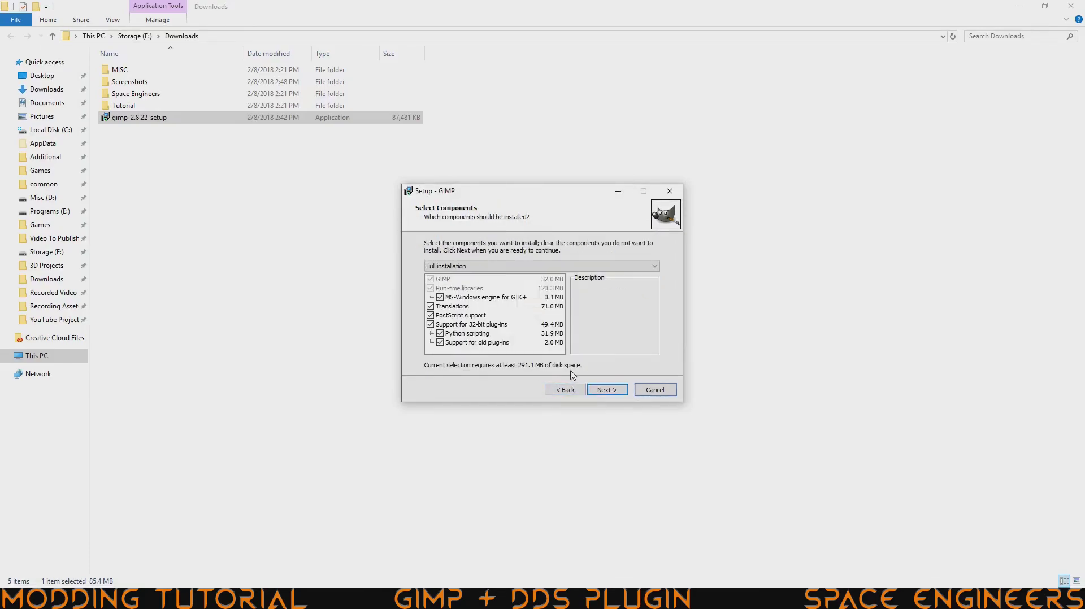
click(431, 308)
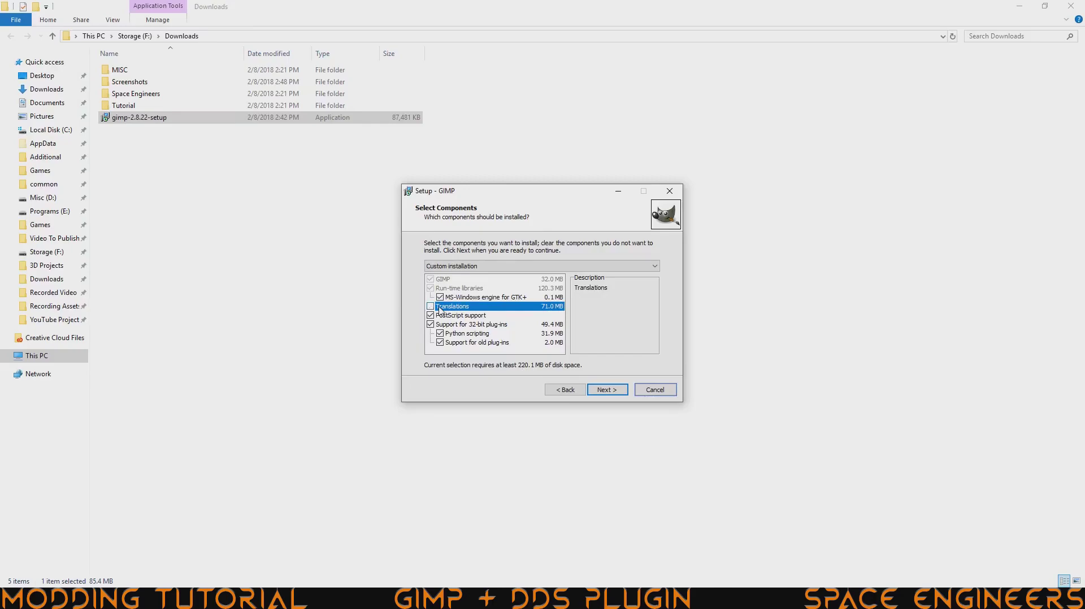
click(607, 390)
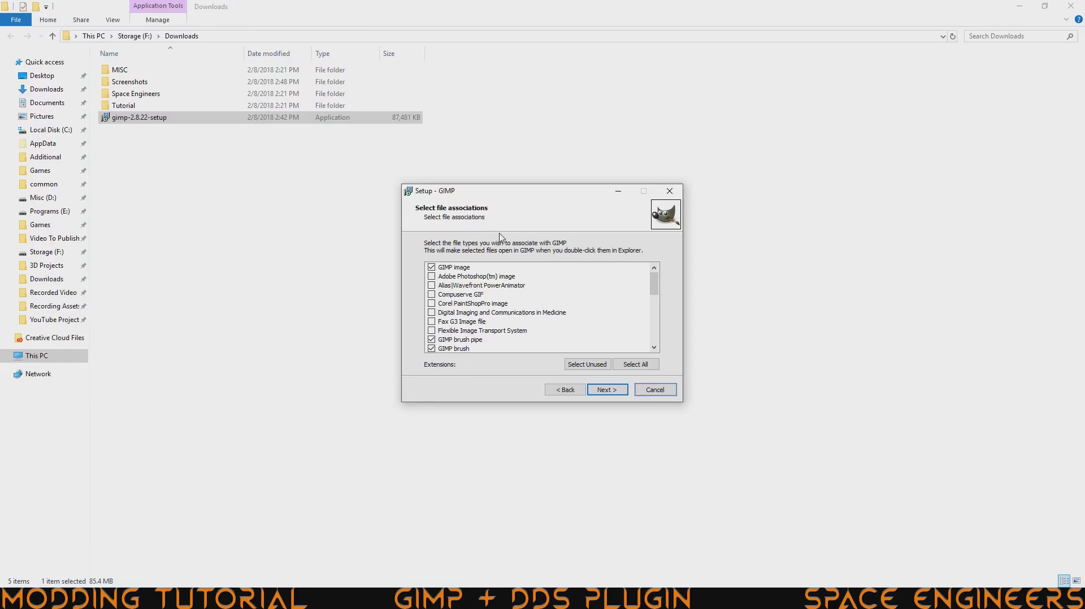
click(615, 393)
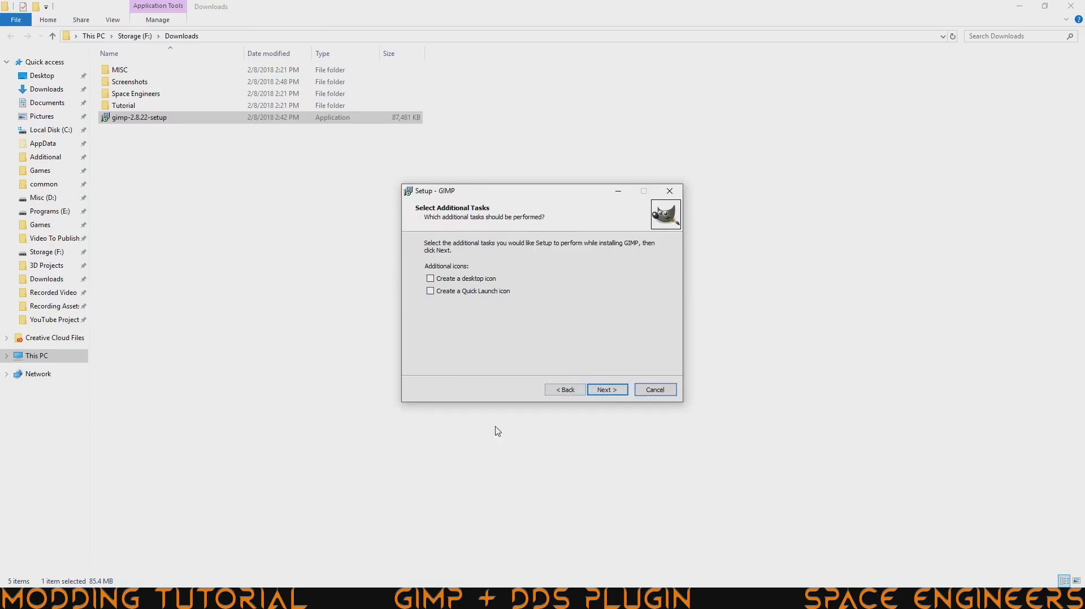
click(605, 396)
click(612, 395)
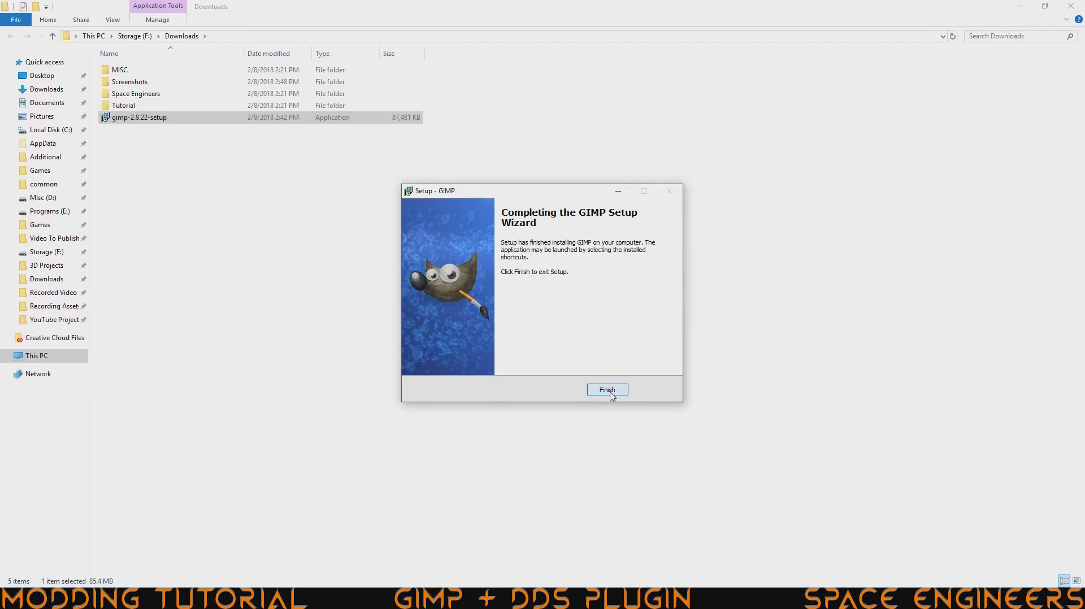
- Close the finished installer and browse to C:\Additional\GIMP 2\bin
click(608, 391)
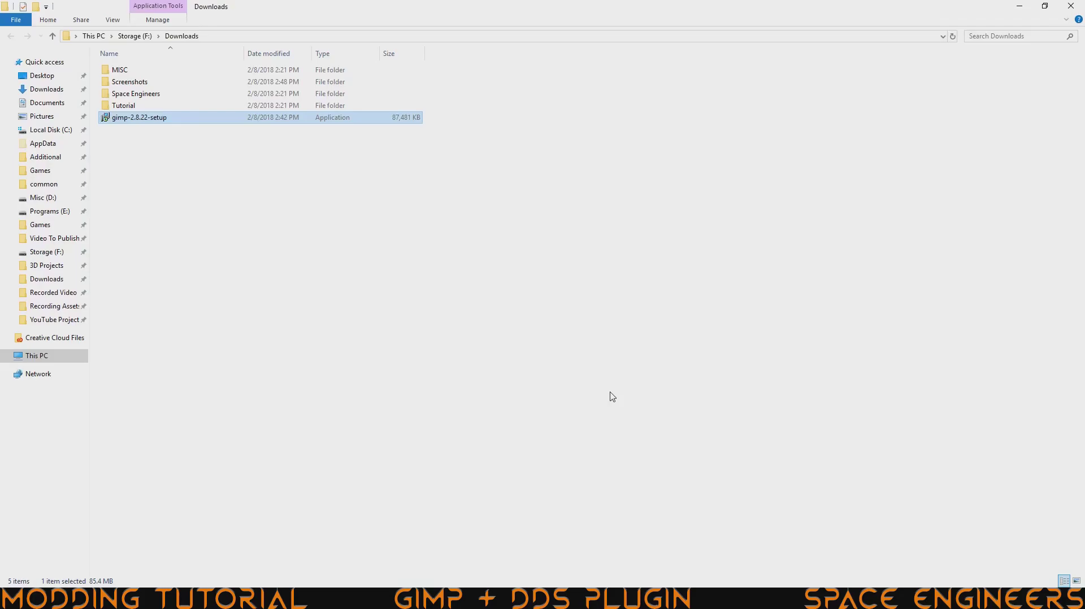
click(46, 158)
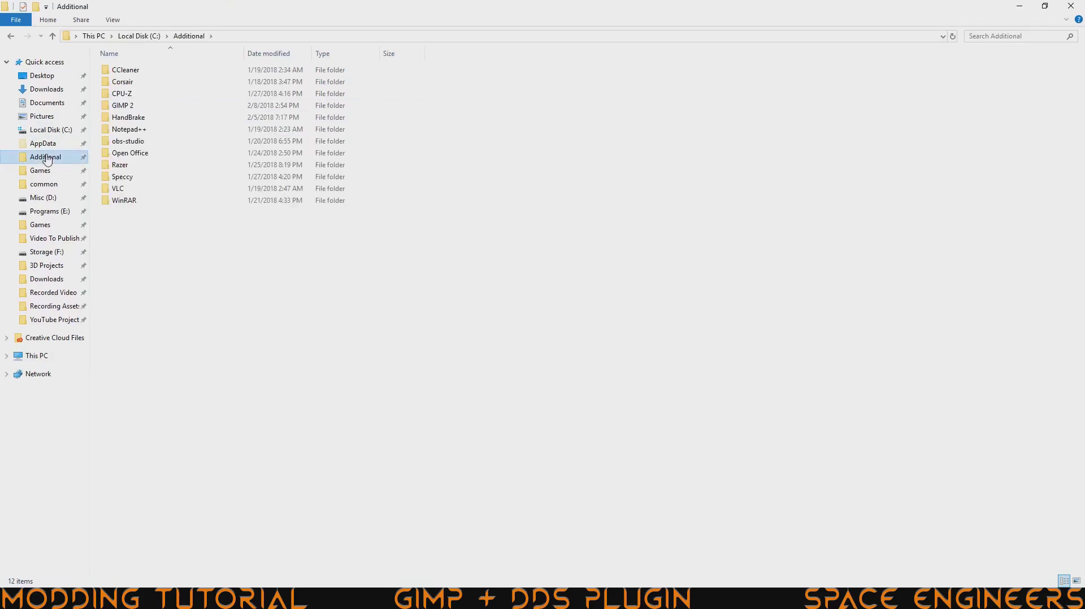
double_click(135, 108)
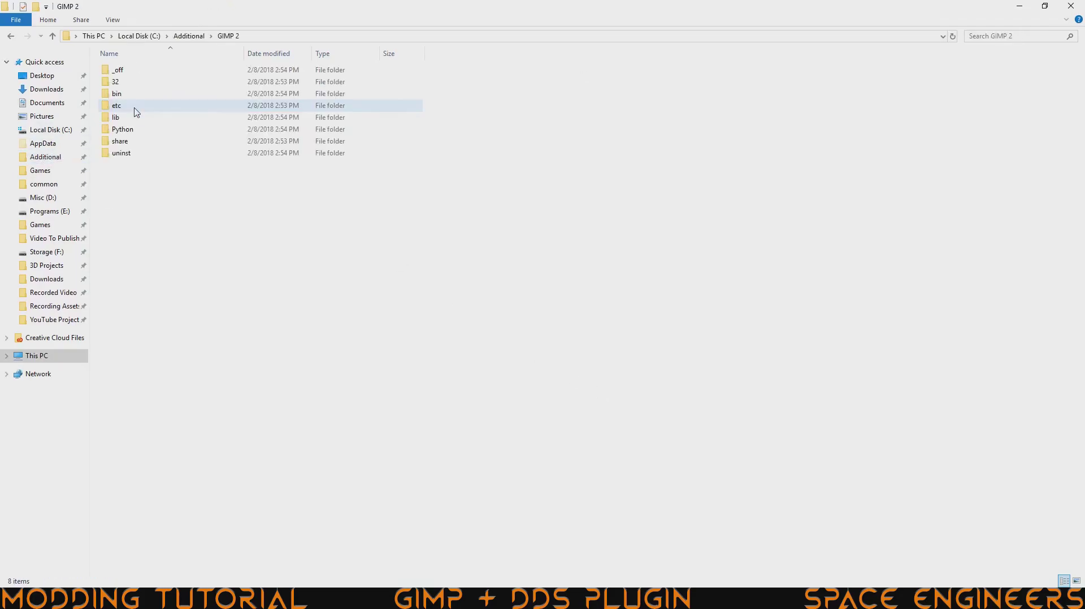
double_click(132, 95)
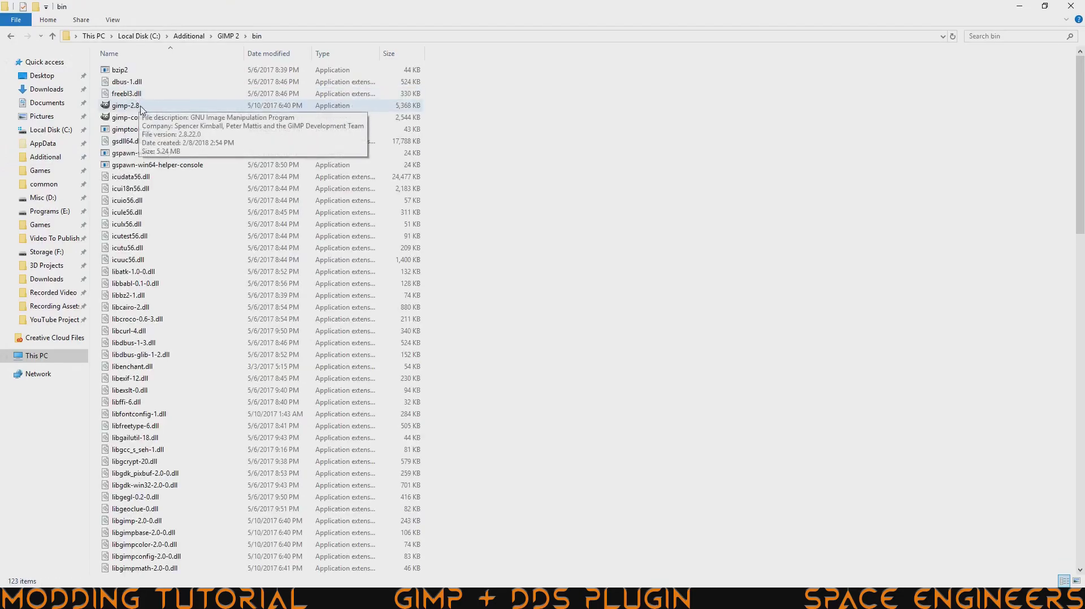
- Pin gimp-2.8 to Start and launch GIMP from the new GIMP 2 tile
right_click(150, 107)
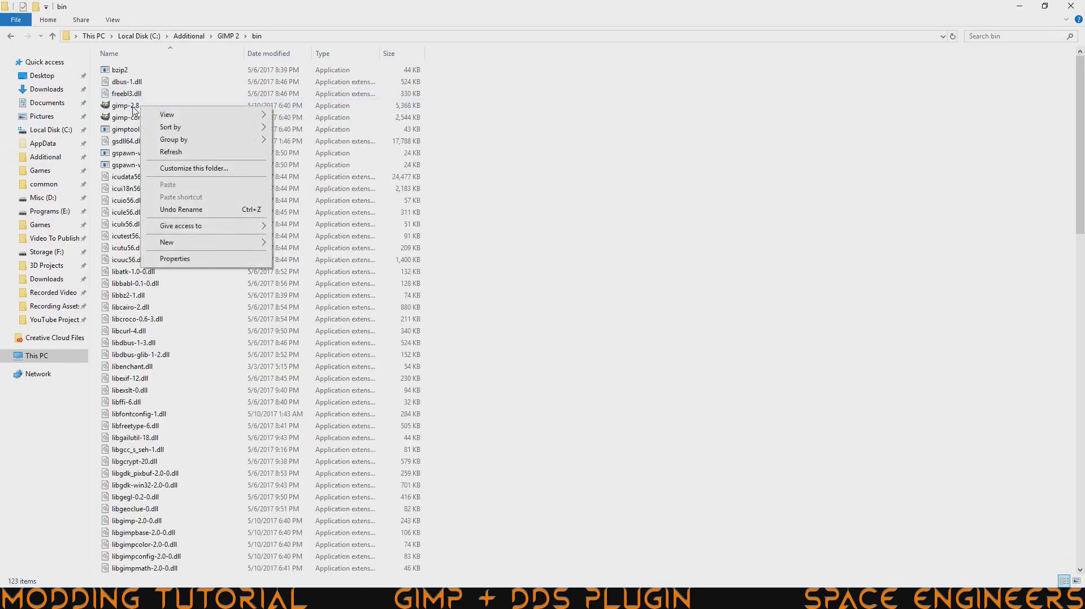
right_click(125, 107)
click(179, 156)
key(super)
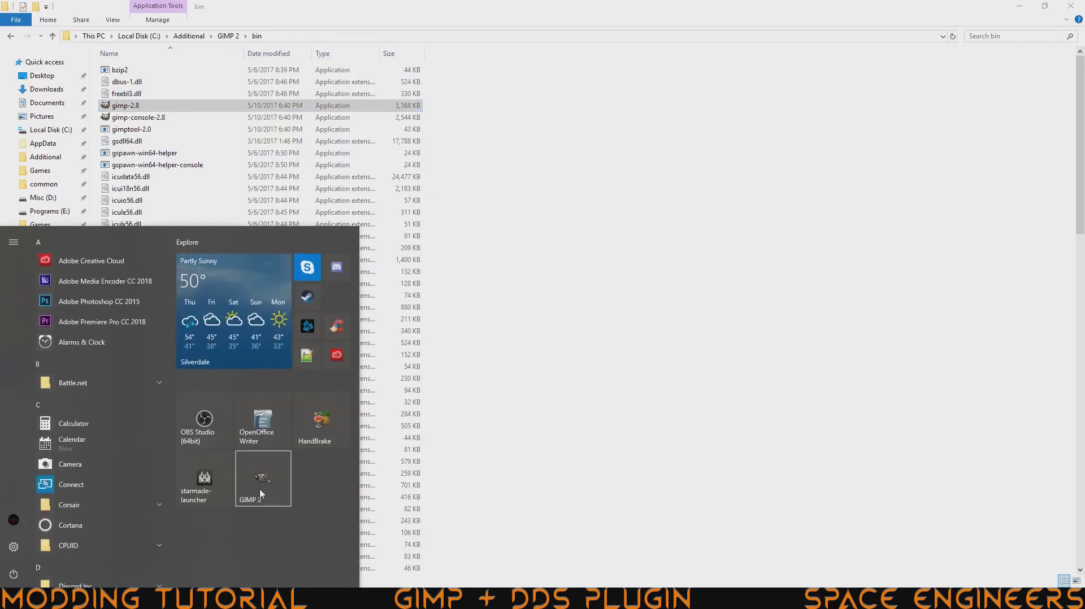
click(261, 481)
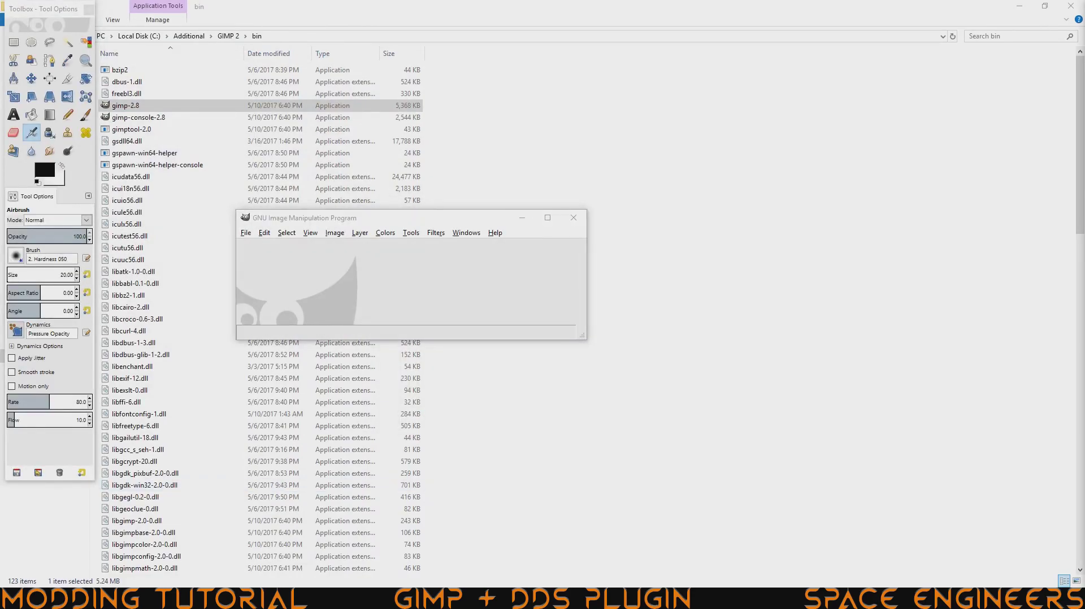
- Maximize GIMP, switch to Single-Window Mode, and maximize the combined window
click(548, 218)
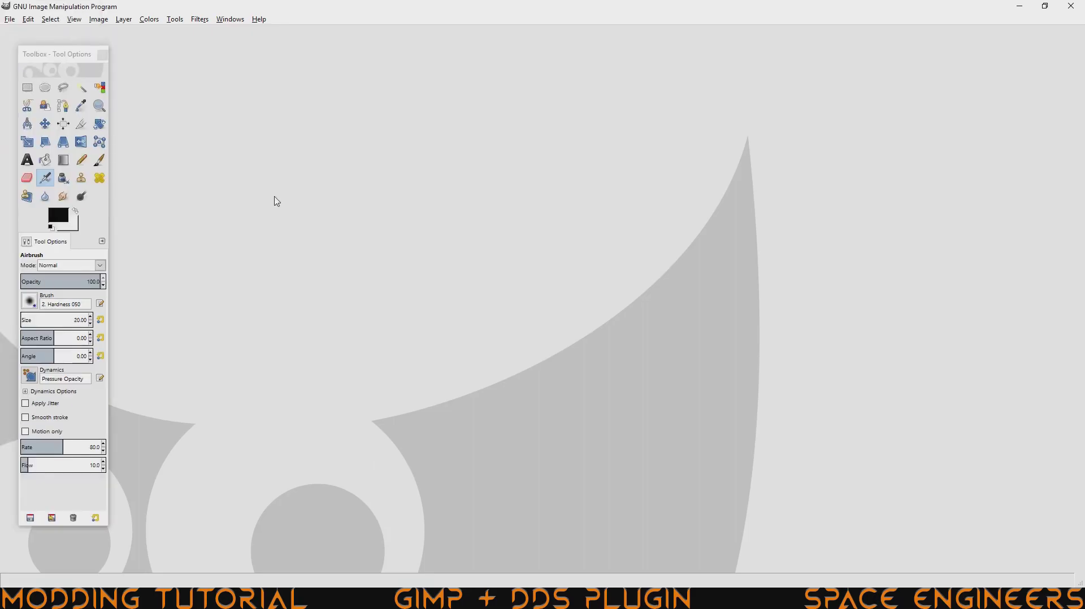
click(228, 20)
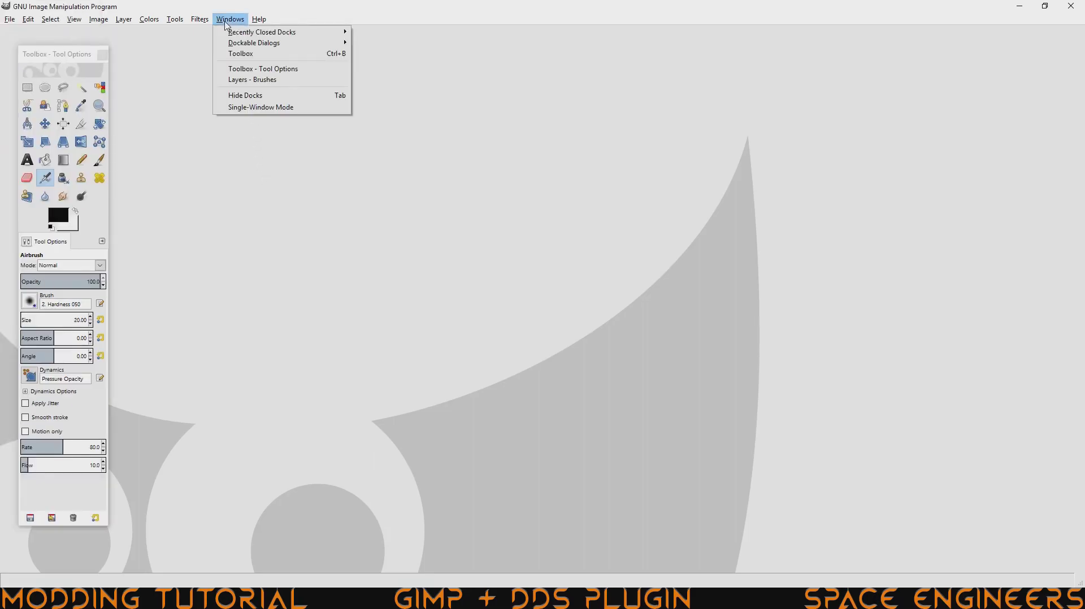
click(266, 108)
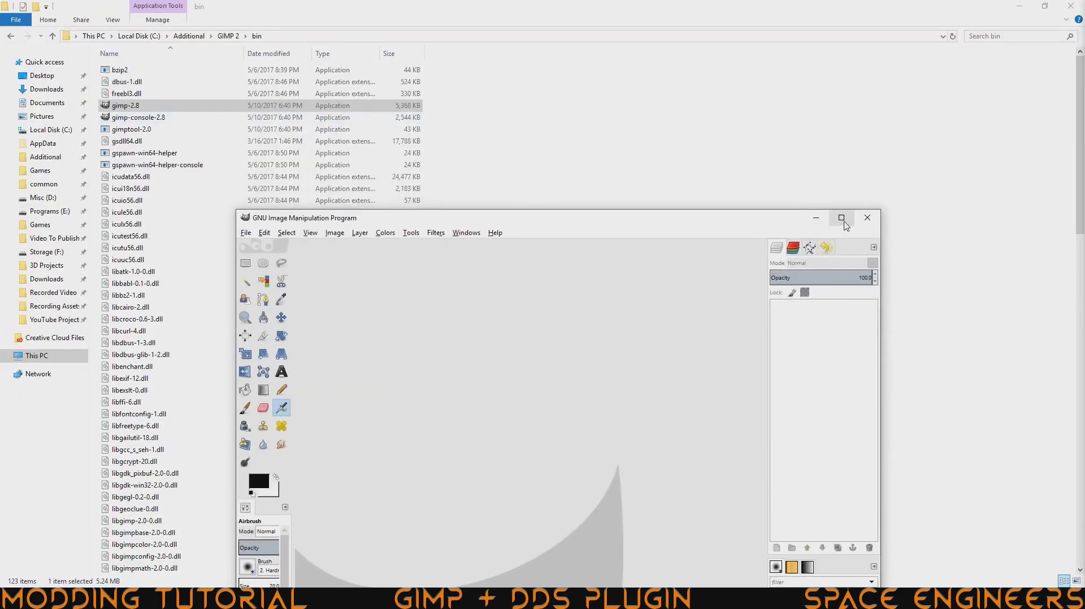
click(841, 218)
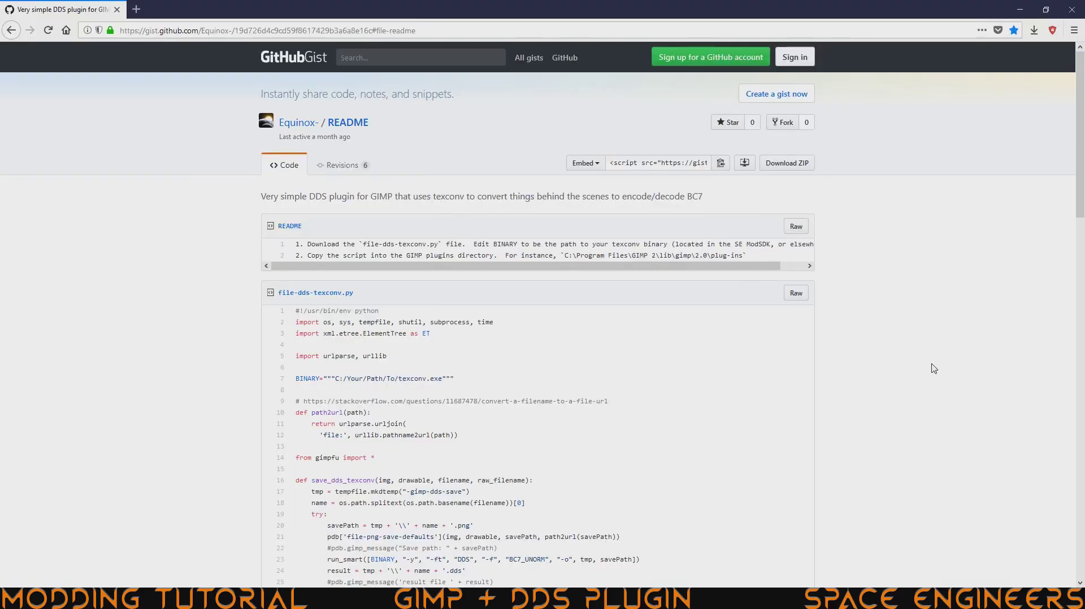
- Download the file-dds-texconv.py gist as a ZIP archive
click(785, 168)
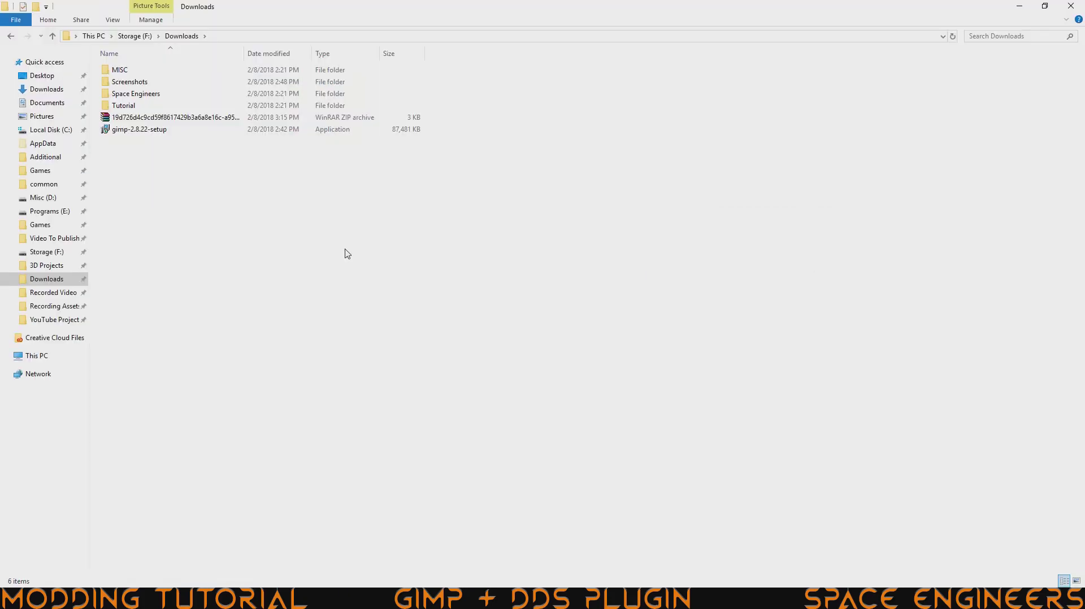
- Extract the gist ZIP to its own folder and open the inner folder holding file-dds-texconv.py and README
right_click(207, 119)
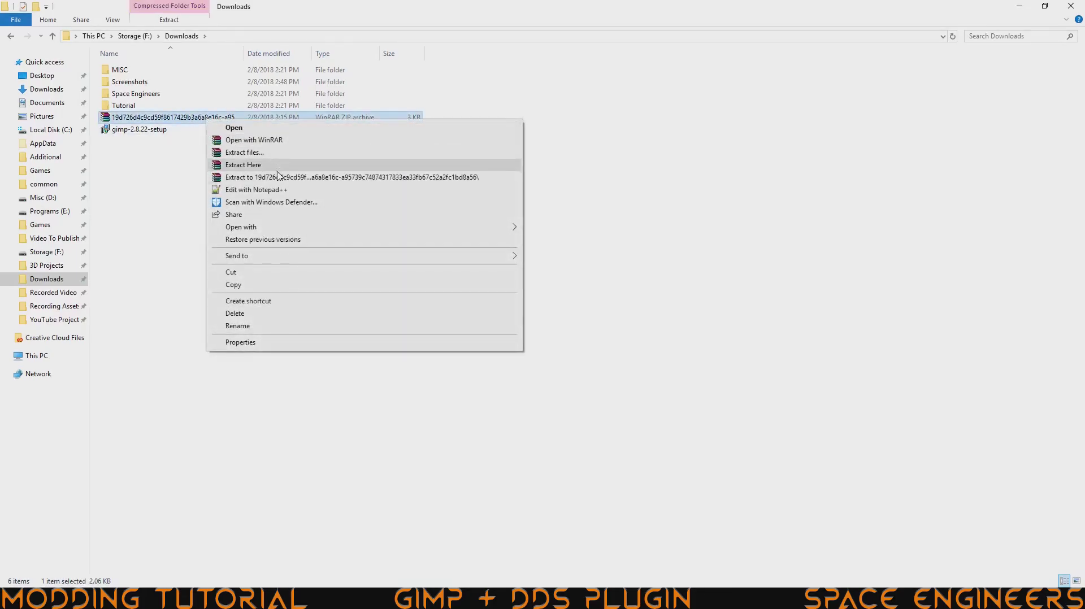
click(283, 178)
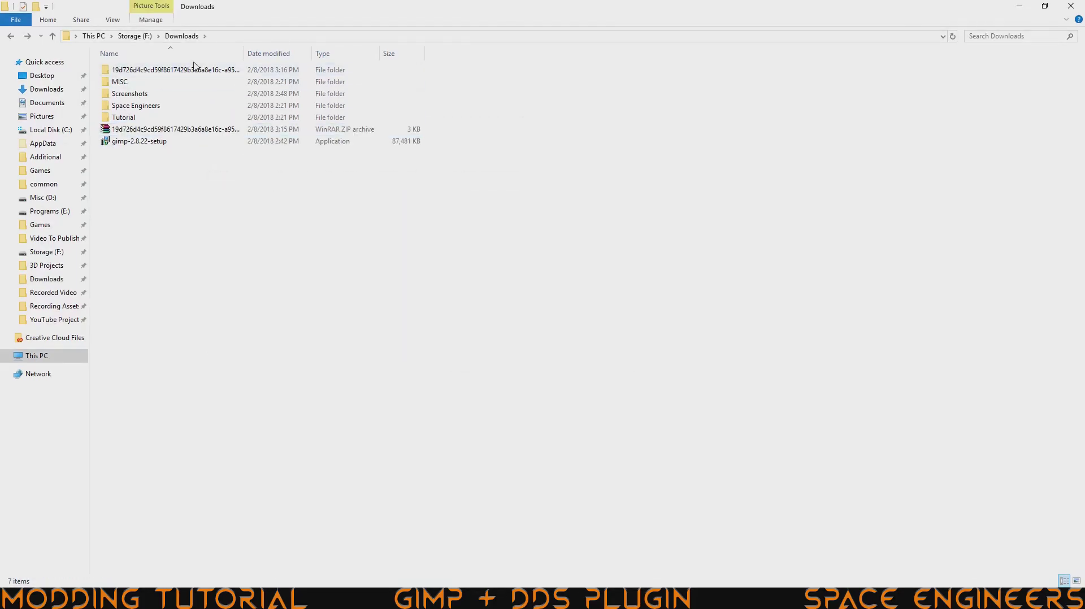
double_click(194, 68)
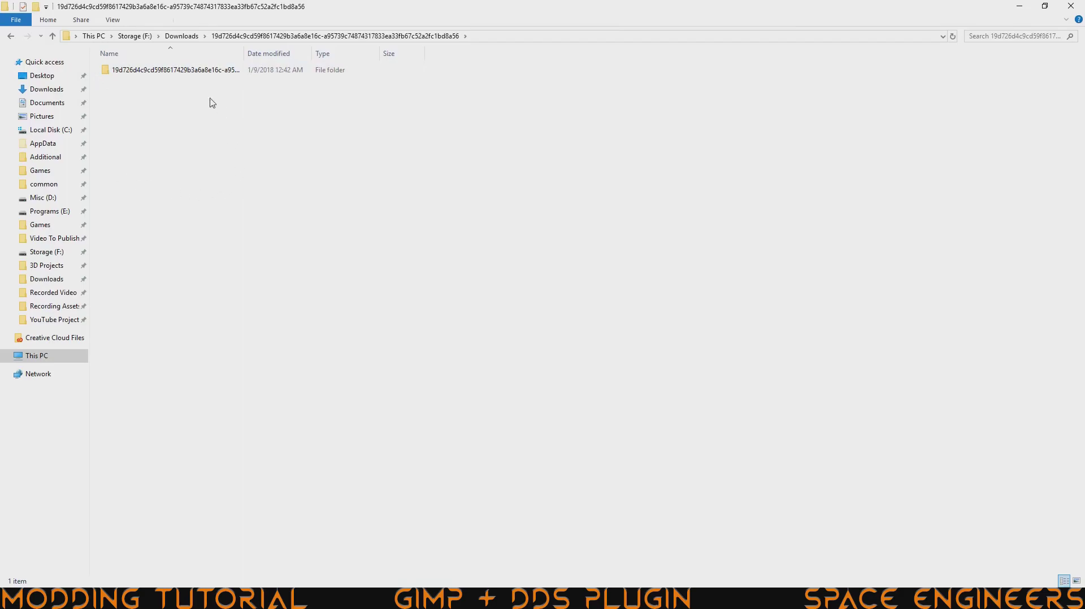
double_click(170, 72)
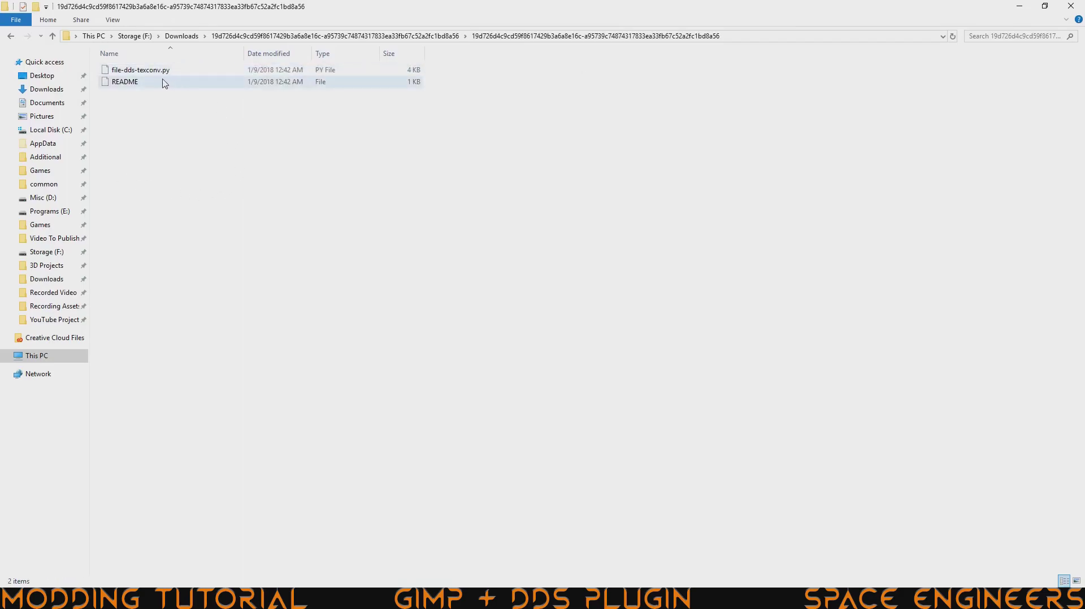
click(143, 88)
- Open the gist's README in Notepad++ to read its two setup steps
click(147, 87)
double_click(149, 91)
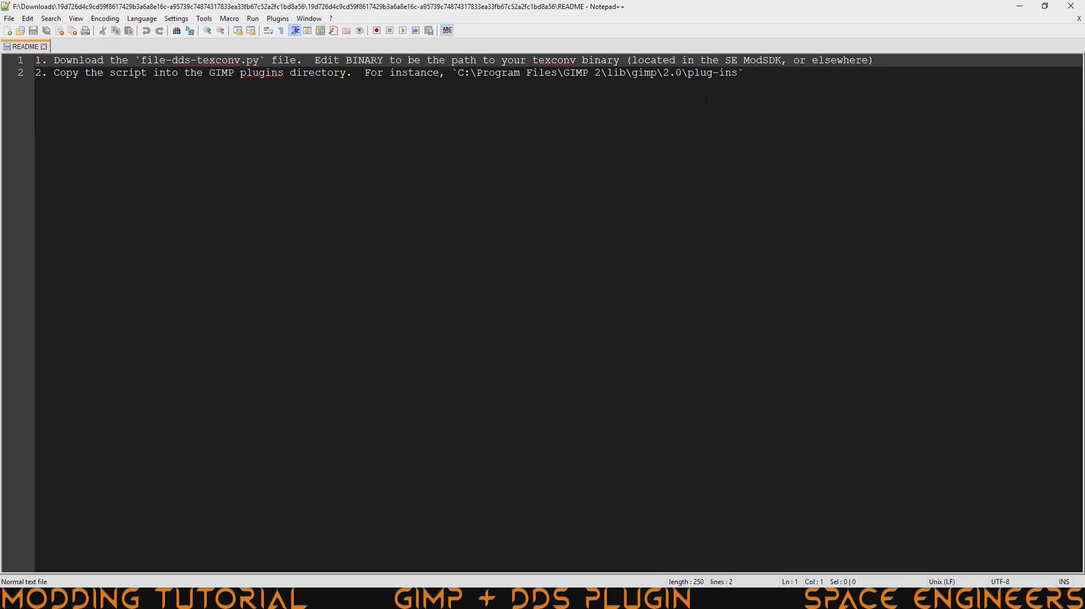
- Open file-dds-texconv.py in Notepad++, making Notepad++ the default app for .py files
key(alt+Tab)
key(Up)
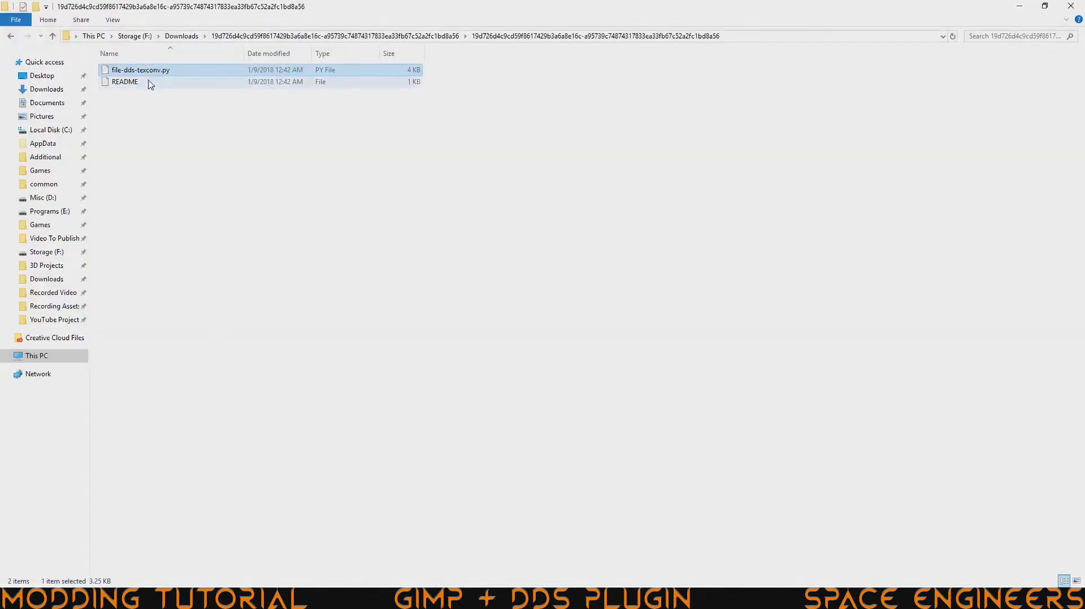
double_click(141, 72)
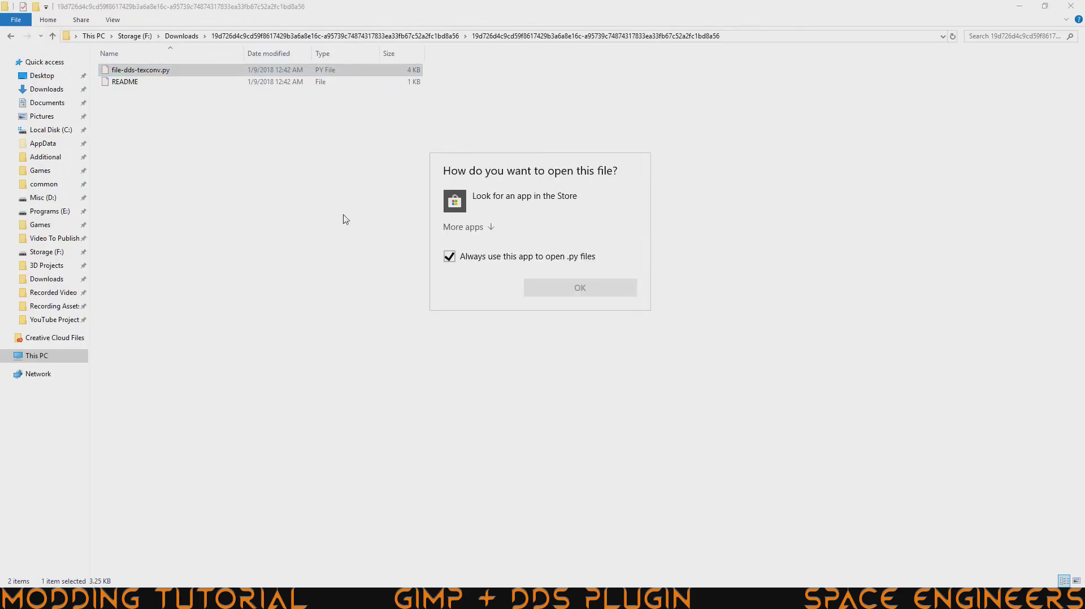
click(448, 228)
click(487, 297)
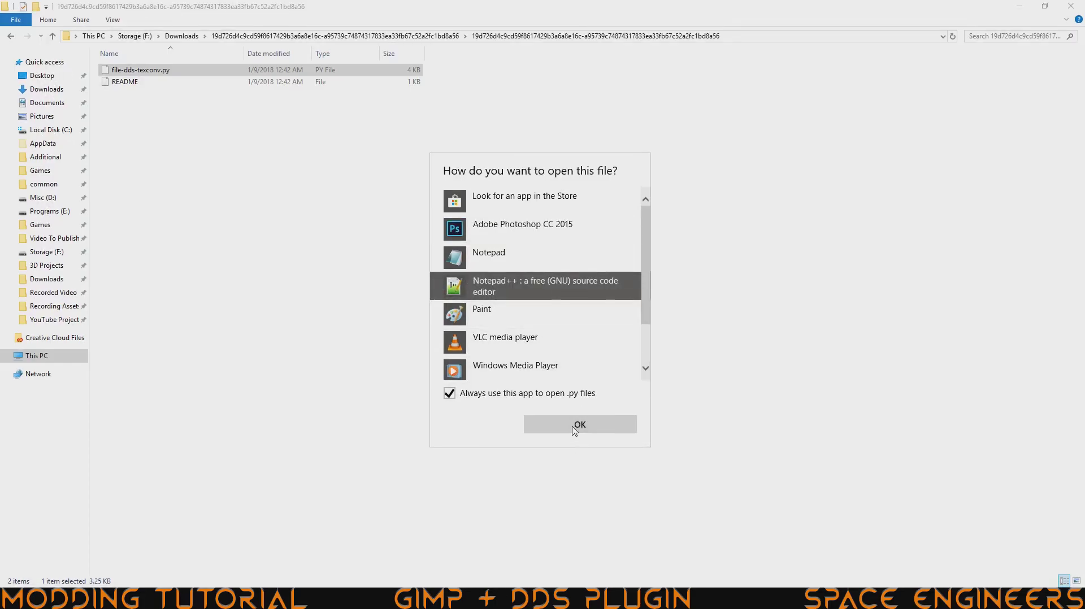
click(574, 430)
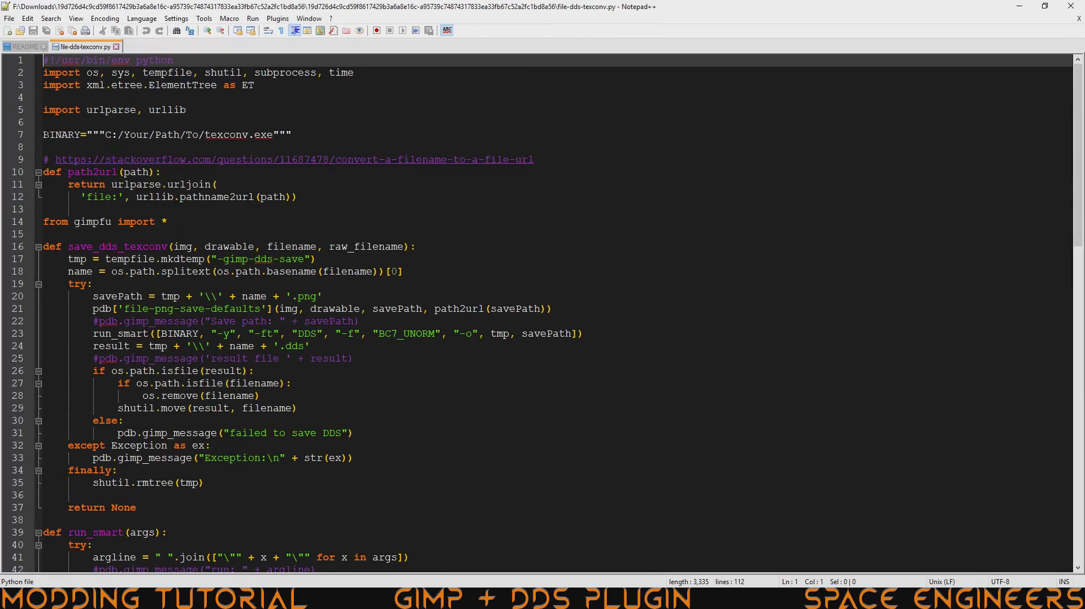
drag(43, 135, 296, 137)
click(296, 137)
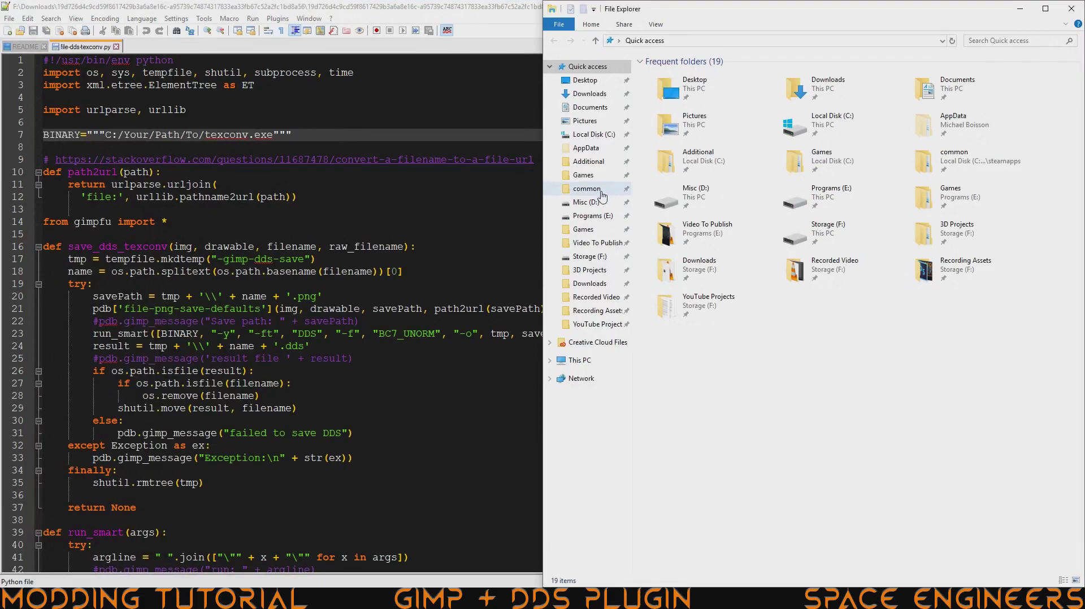
- Browse to SpaceEngineersModSDK\Tools\TexturePacking\Tools holding texconv and copy its address as text
click(603, 193)
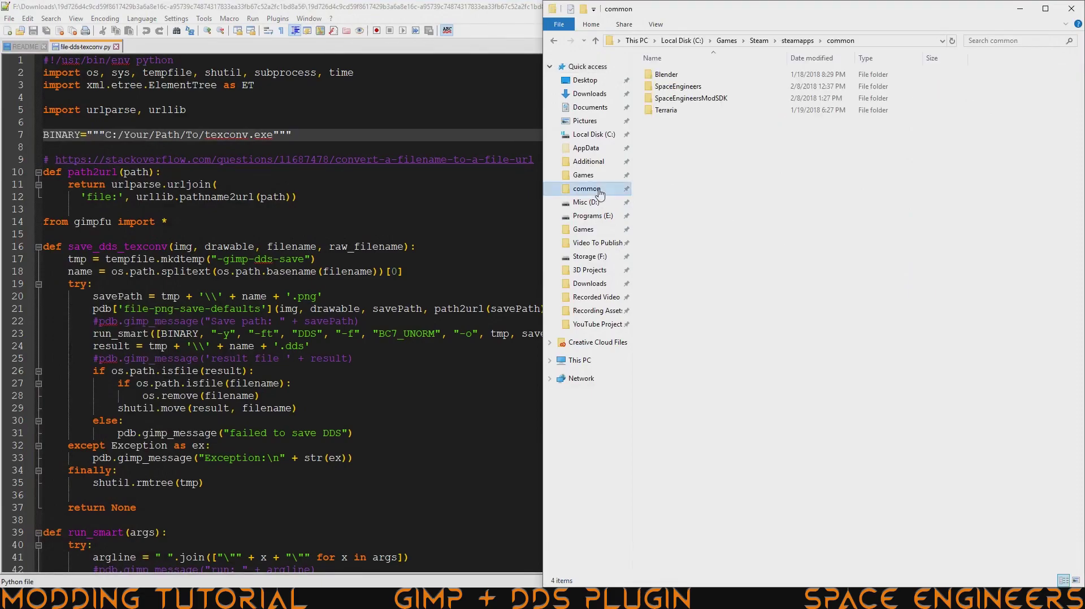
double_click(690, 98)
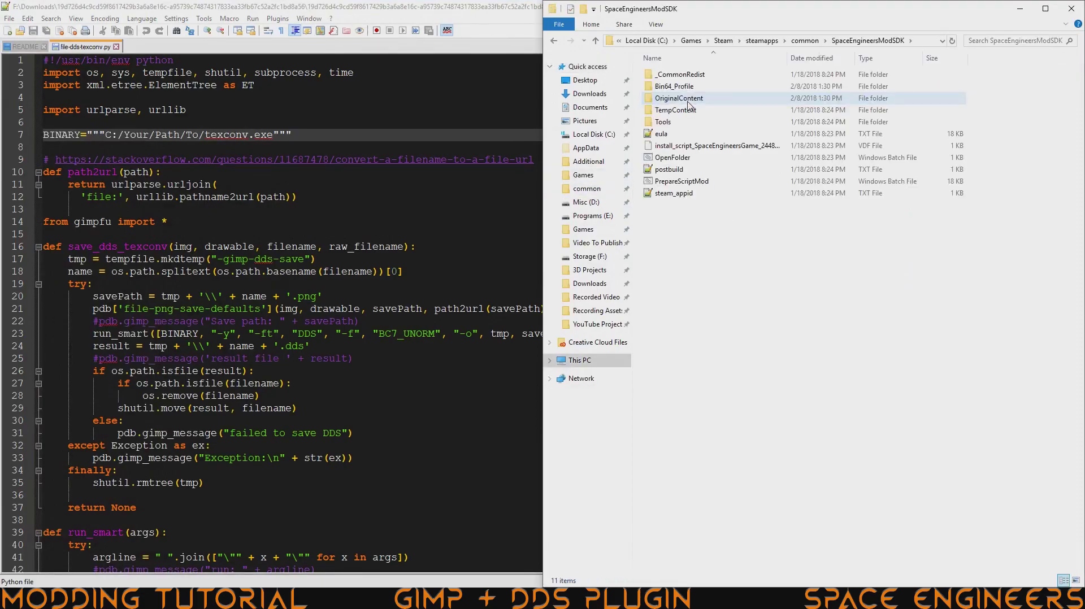
double_click(672, 122)
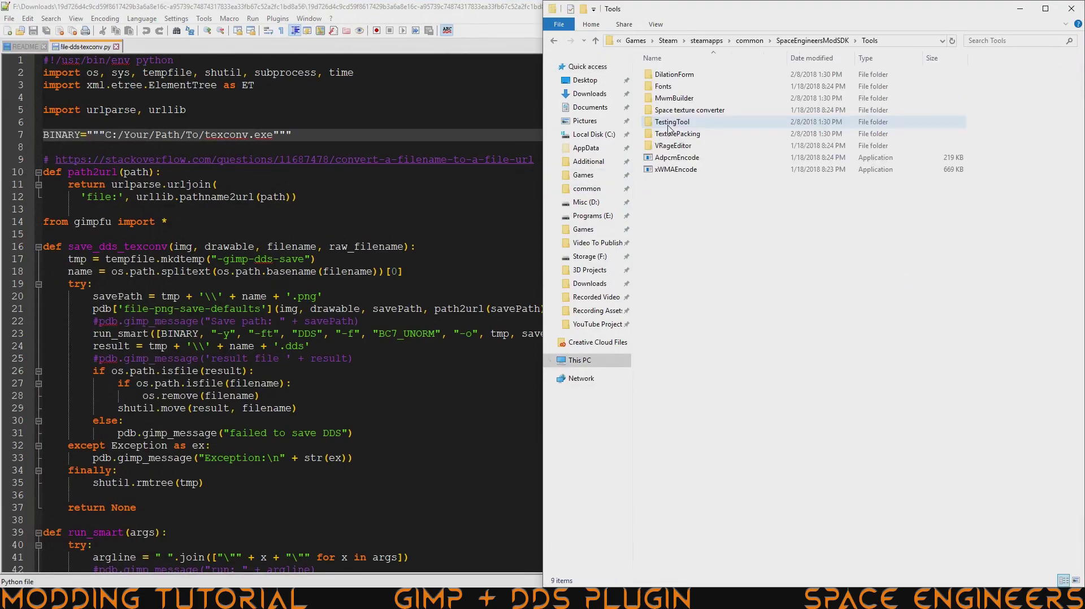
double_click(676, 136)
double_click(661, 98)
click(667, 88)
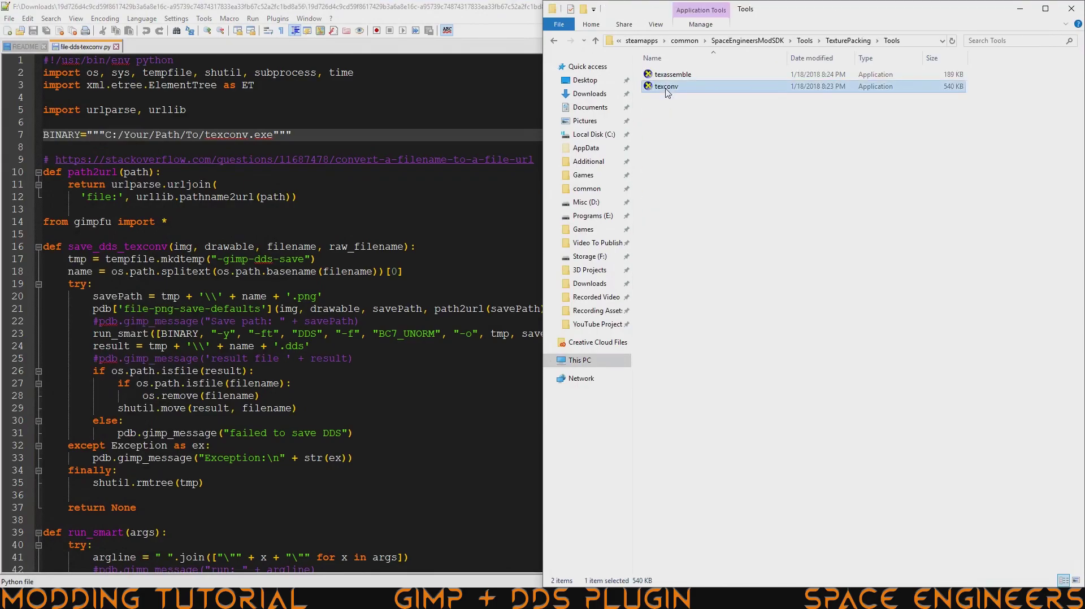
right_click(858, 42)
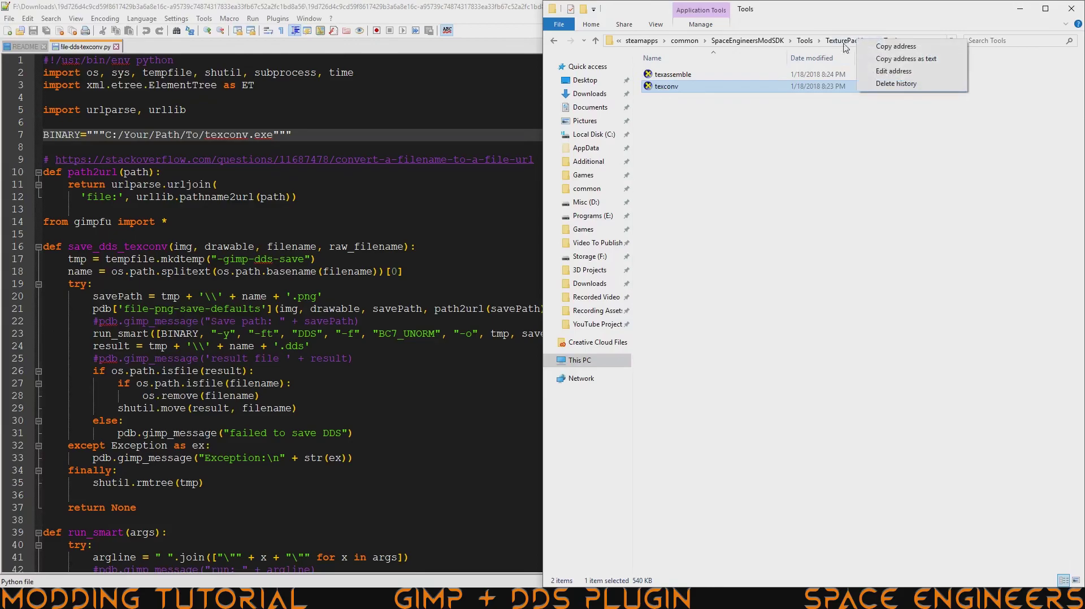
click(874, 59)
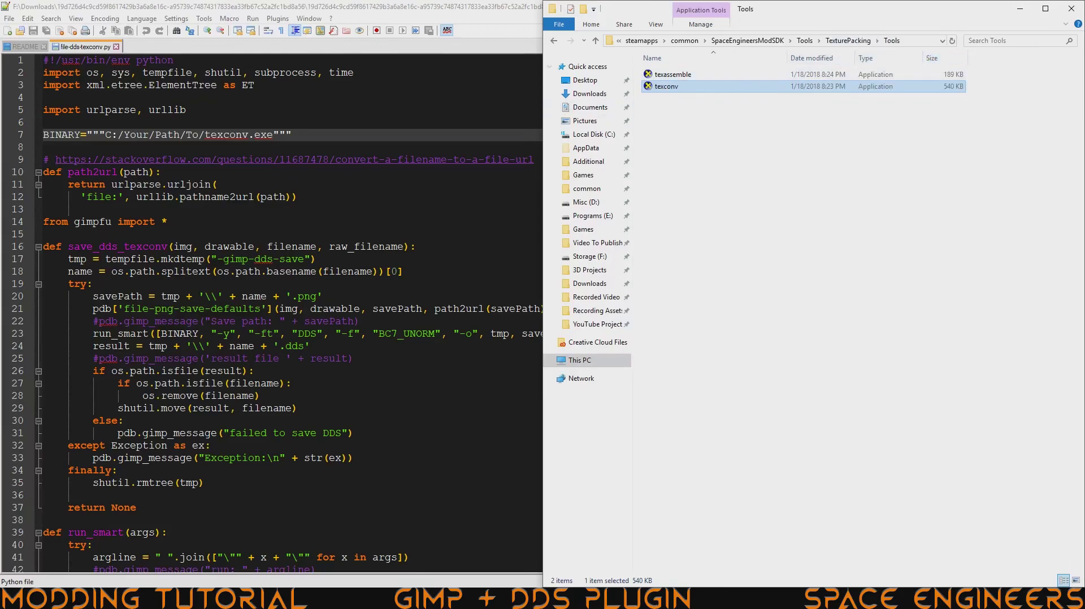
- Replace line 7's placeholder path with the copied SDK TexturePacking Tools folder path
click(206, 135)
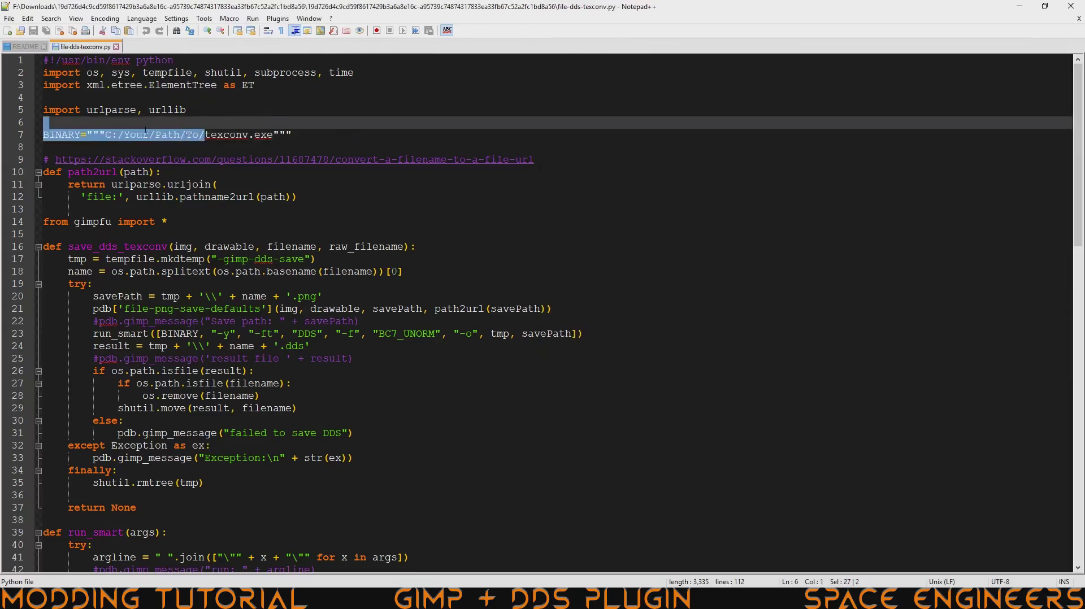
drag(204, 136, 105, 136)
key(ctrl+v)
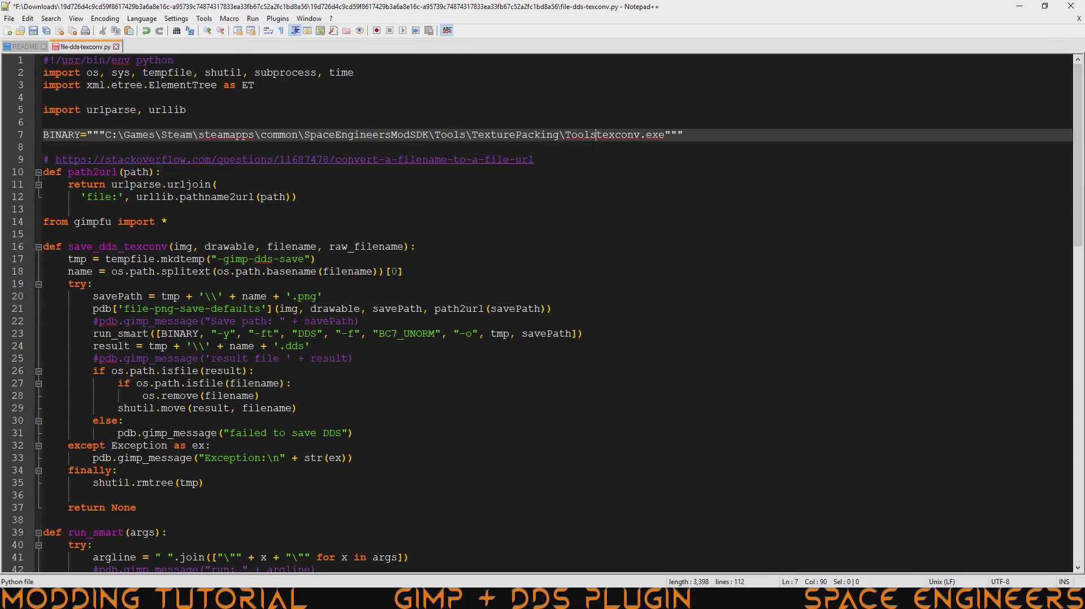
text(\)
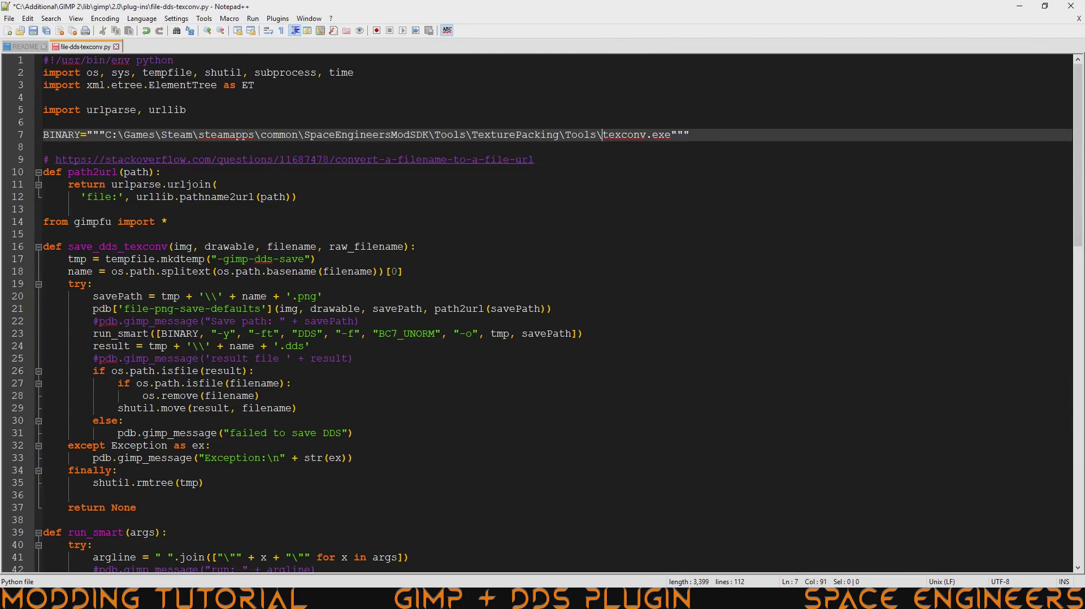
- Convert the path's backslashes to forward slashes so BINARY points to texconv.exe
text(///////)
key(Delete)
text(/)
key(Right)
key(Right)
key(Right)
key(Right)
key(Right)
key(Delete)
text(/)
- Save the edited script and select file-dds-texconv in File Explorer
key(ctrl+s)
key(alt+Tab)
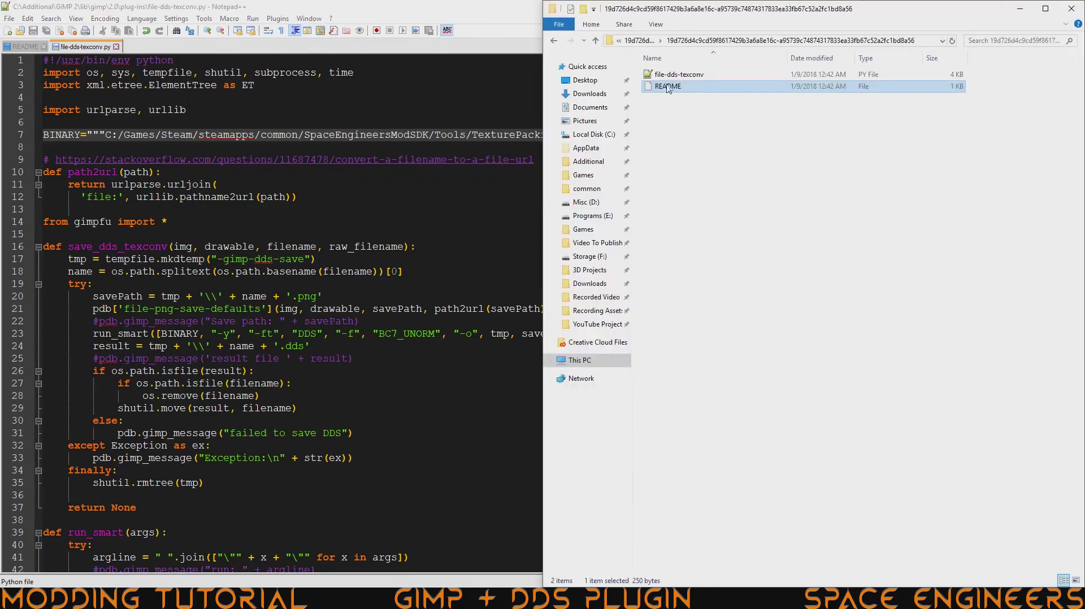
click(660, 78)
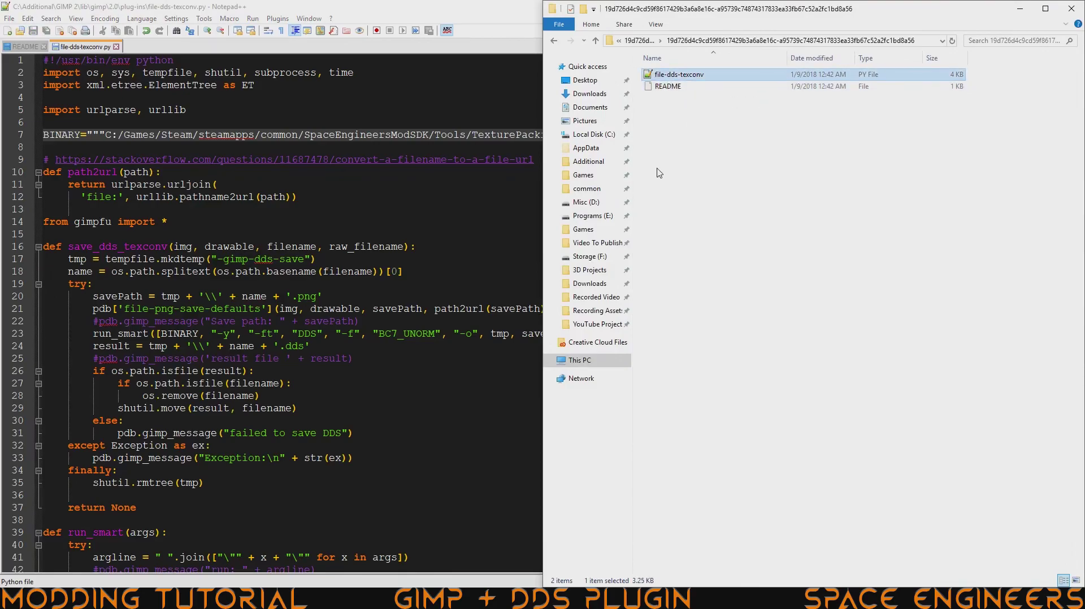
- Browse to GIMP 2\lib\gimp\2.0\plug-ins and check the installed plug-in files, then return to GIMP
click(588, 162)
double_click(673, 115)
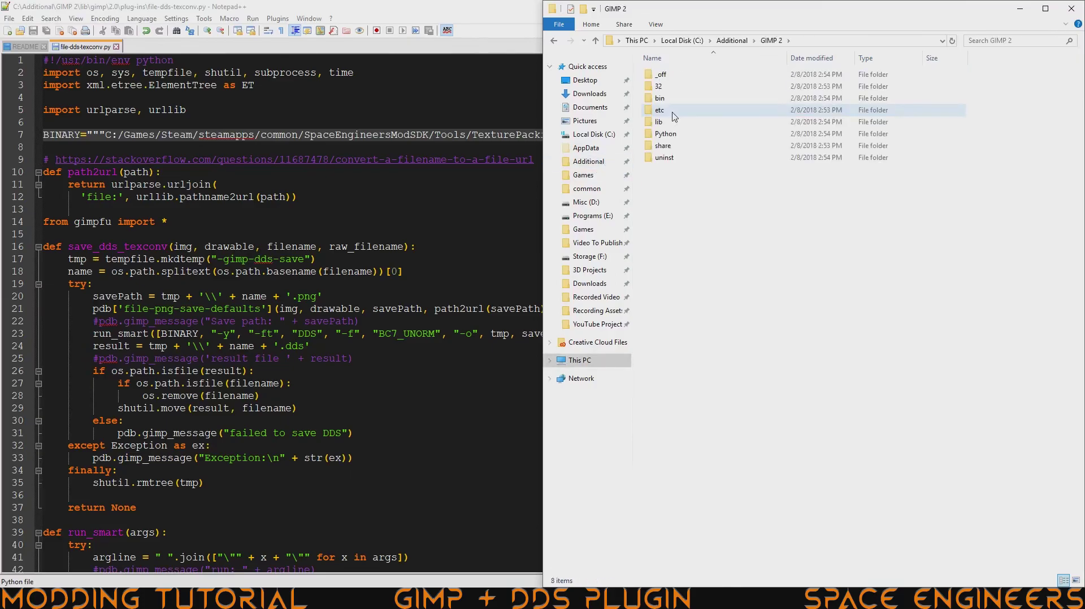
double_click(671, 121)
double_click(668, 96)
double_click(664, 75)
double_click(667, 110)
click(735, 205)
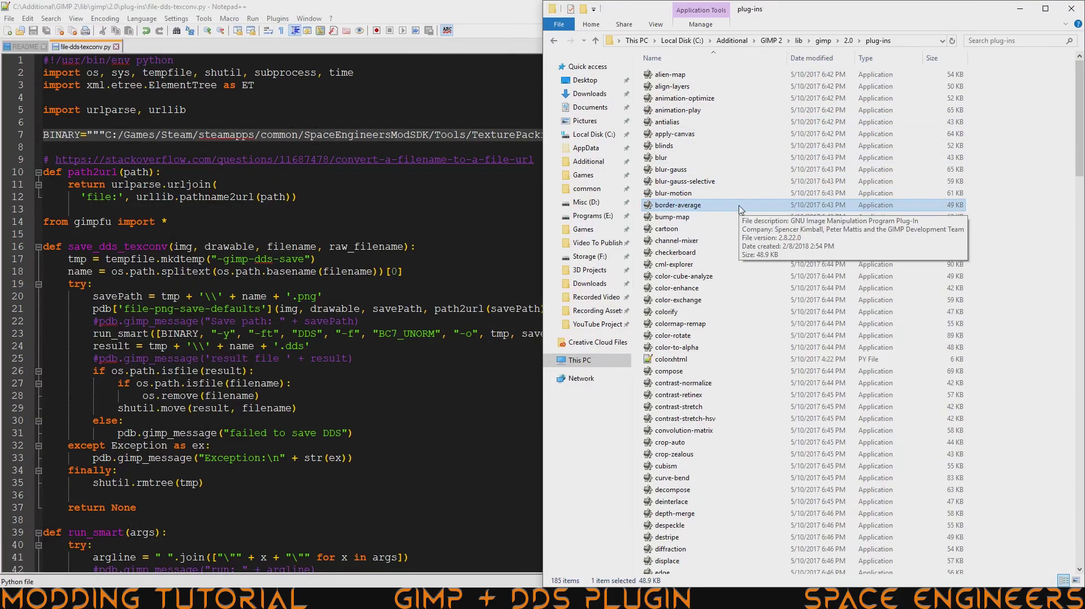
scroll(740, 208, down, 5)
click(740, 439)
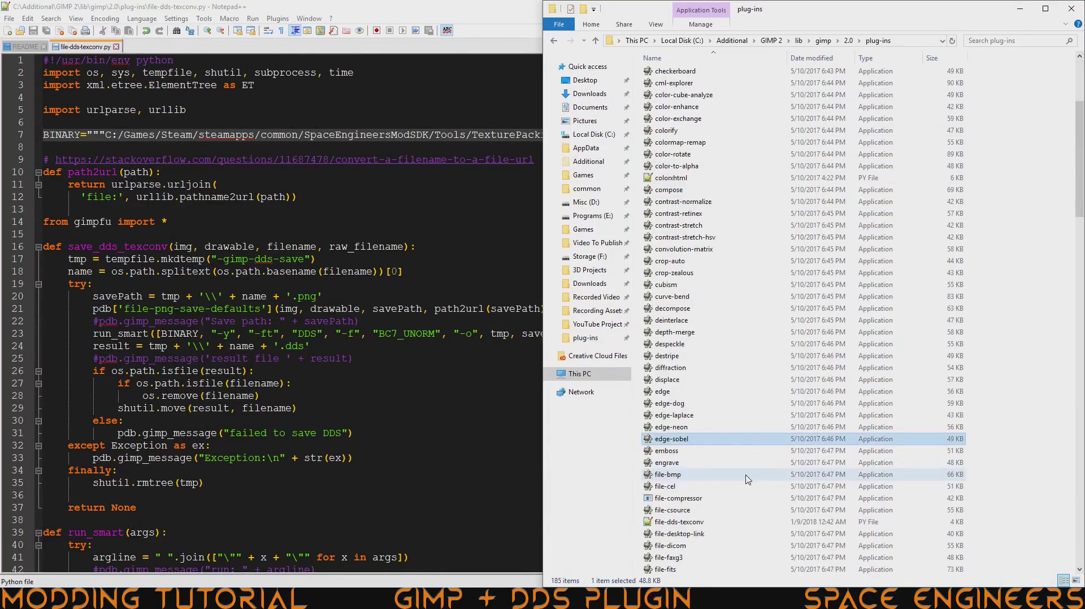
click(265, 483)
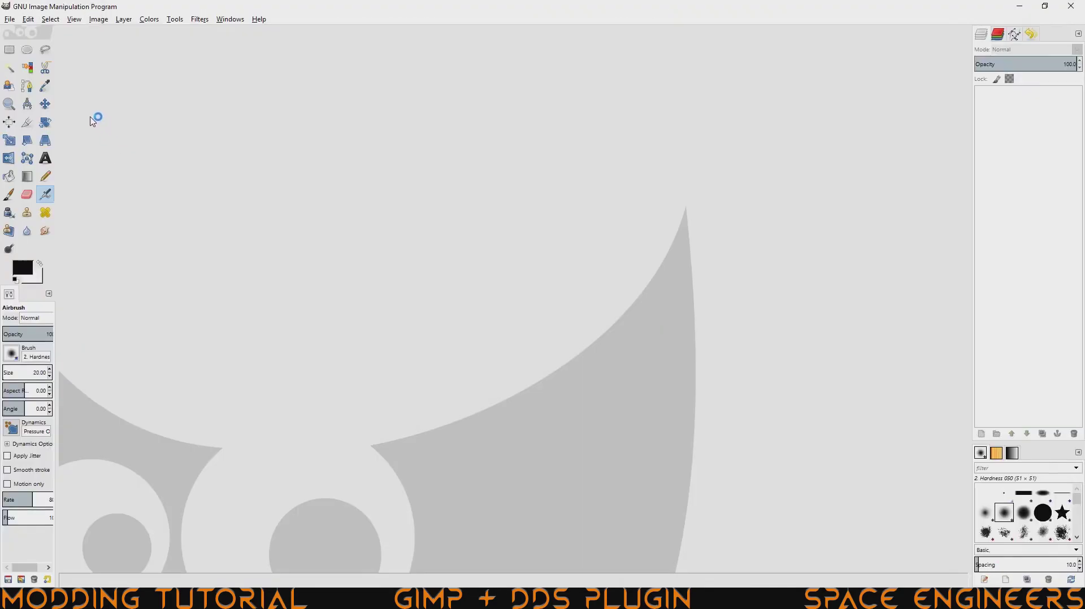
- In the Open Image dialog, browse to C:\Games\Steam\steamapps\common\SpaceEngineers\Content
click(10, 22)
click(35, 57)
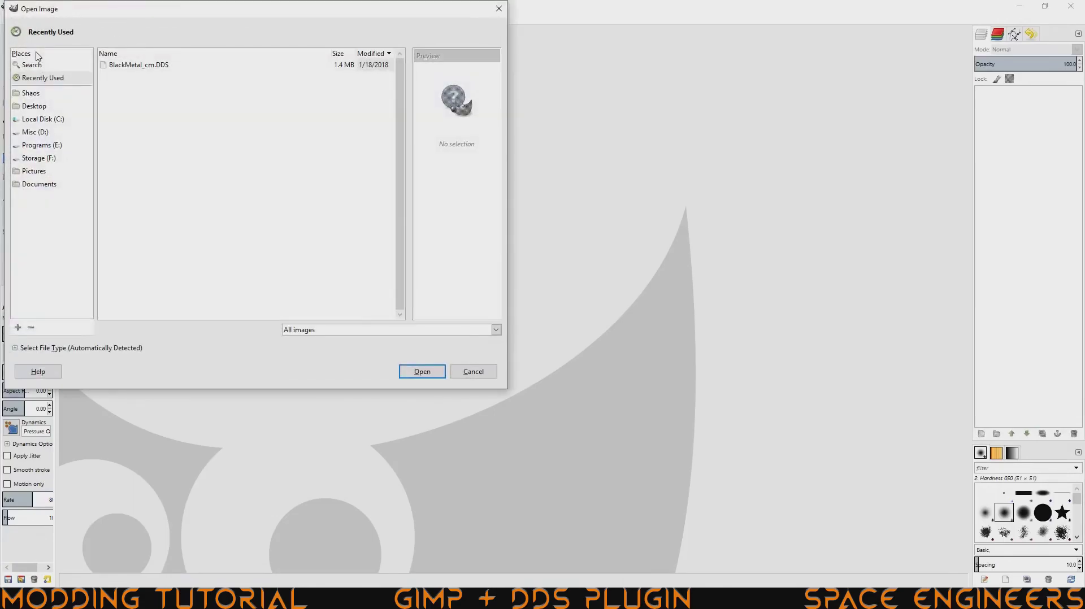
click(43, 120)
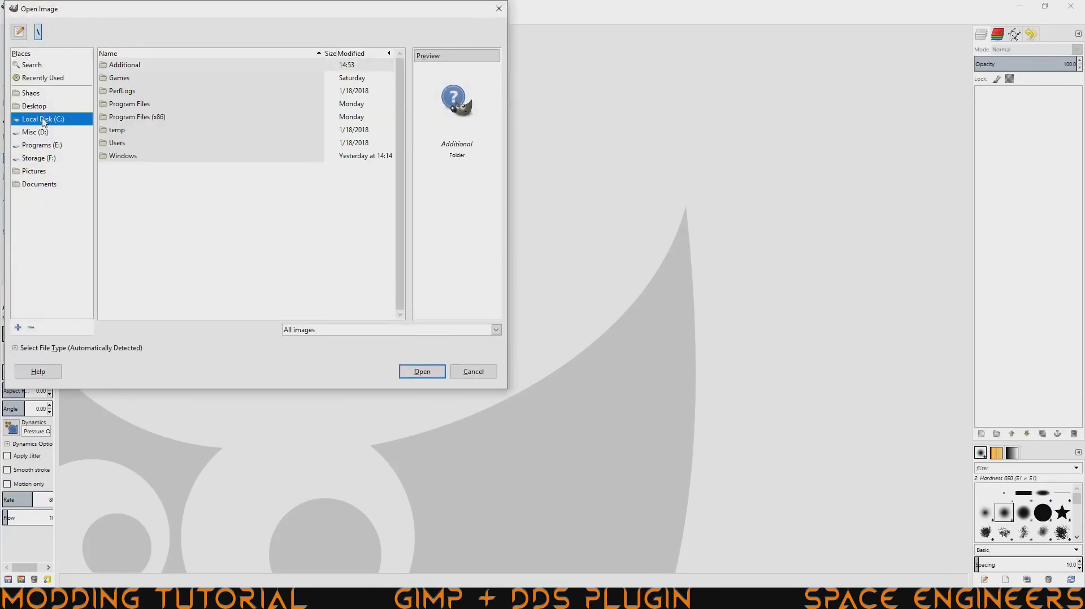
double_click(120, 79)
double_click(134, 104)
double_click(186, 311)
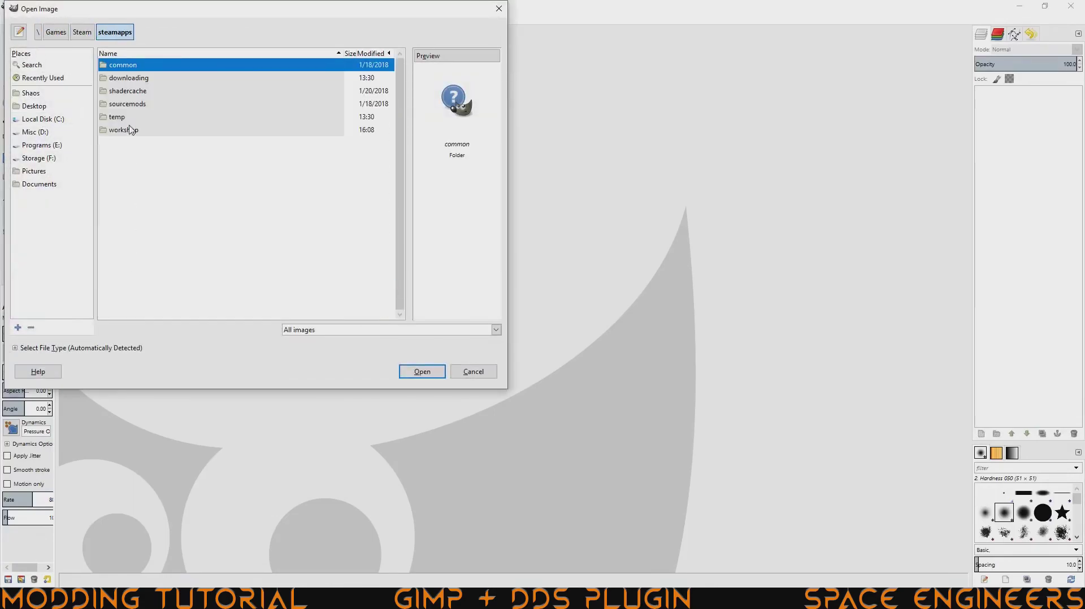
double_click(127, 65)
double_click(129, 78)
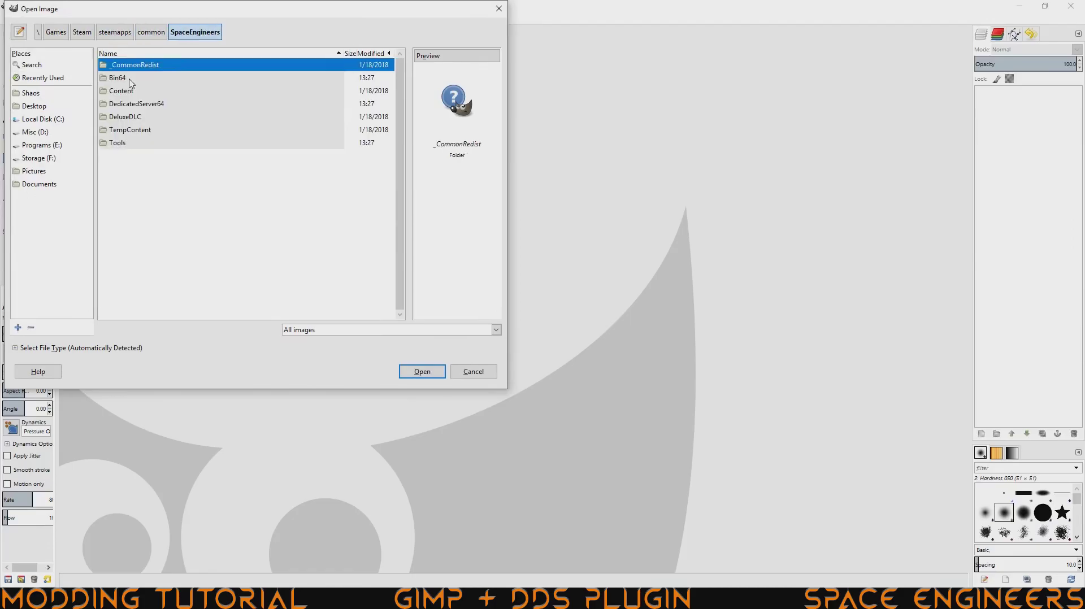
double_click(132, 91)
- Go into Textures\Models\Cubes and open BlackMetal_cm.DDS
double_click(157, 240)
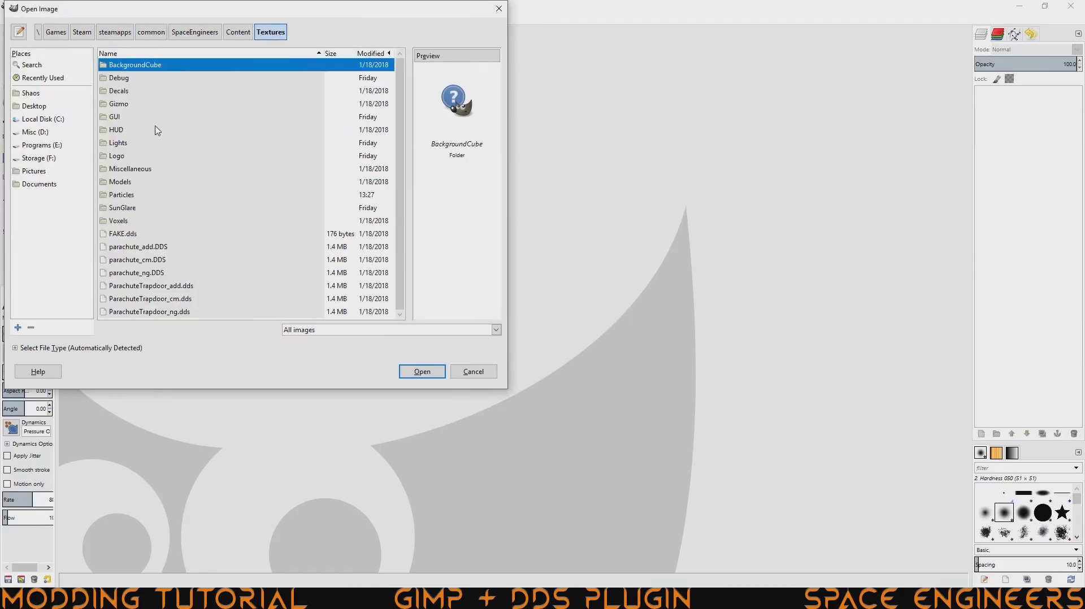
double_click(130, 182)
double_click(131, 79)
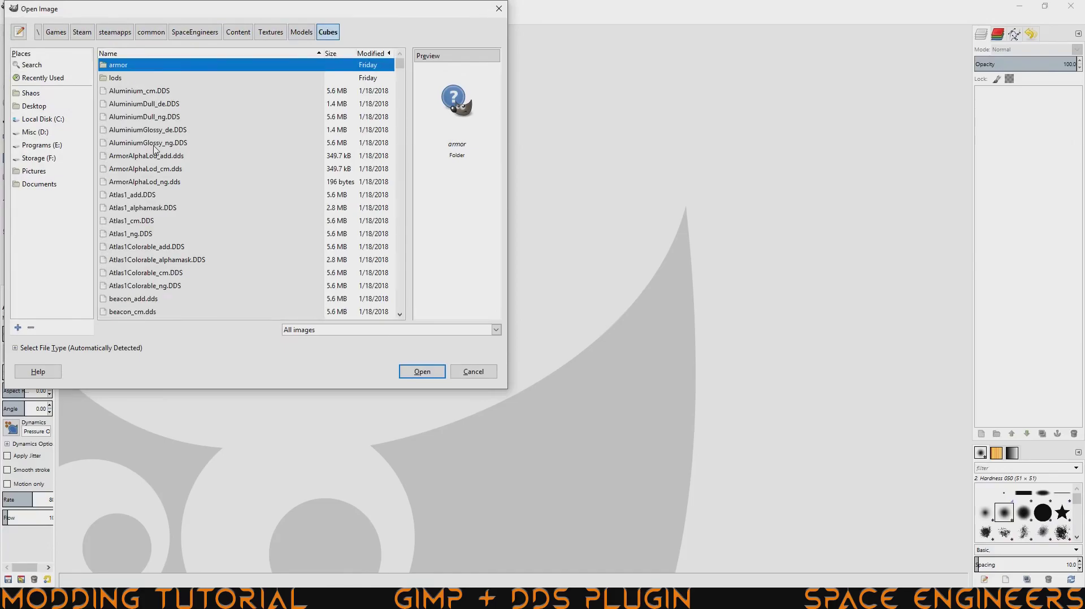
scroll(154, 148, down, 5)
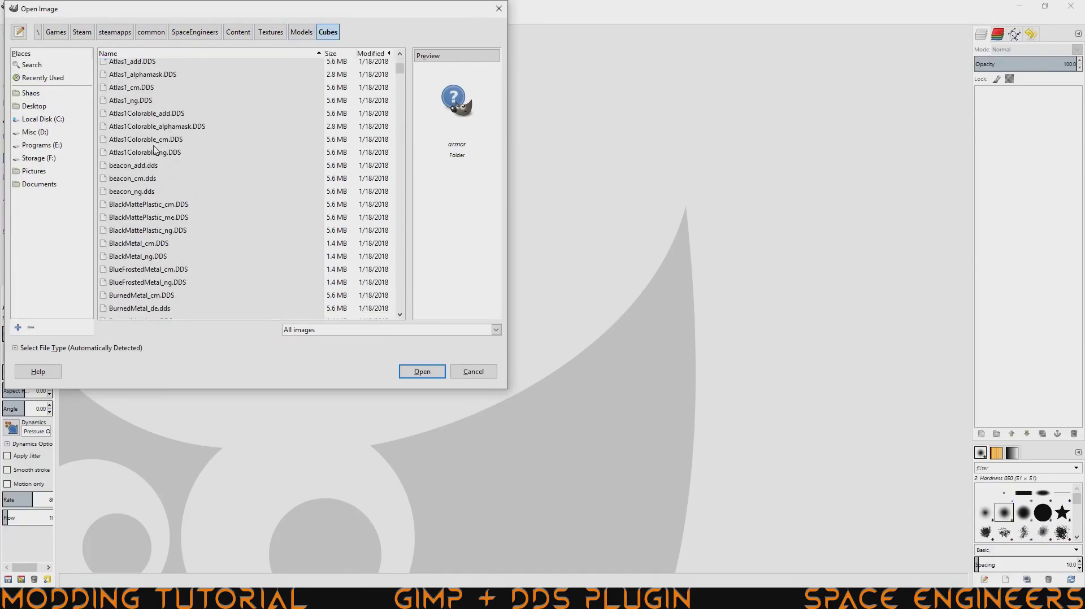
scroll(155, 148, down, 1)
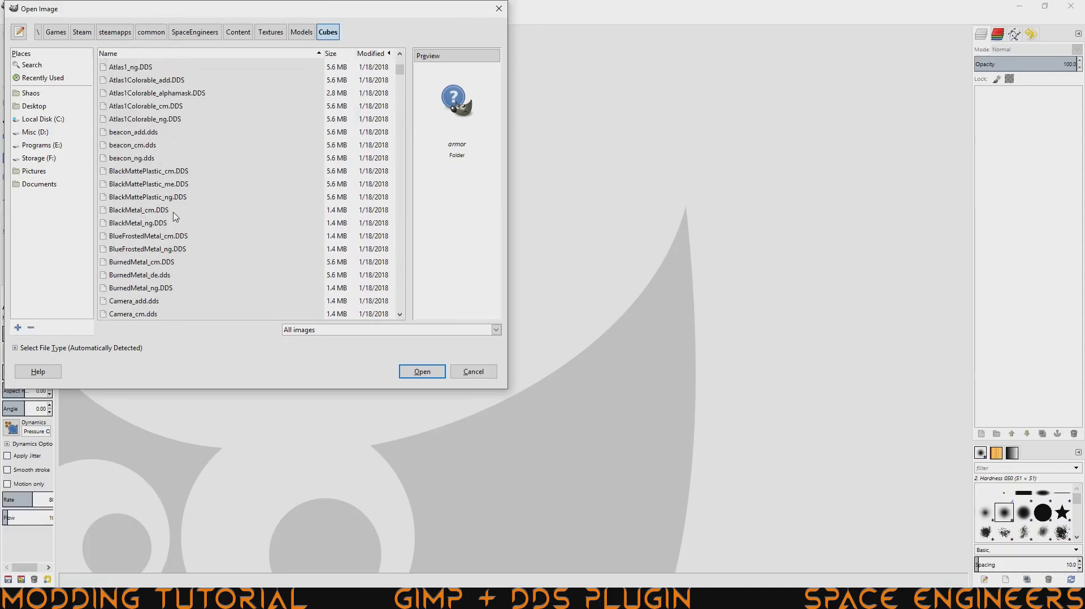
click(154, 213)
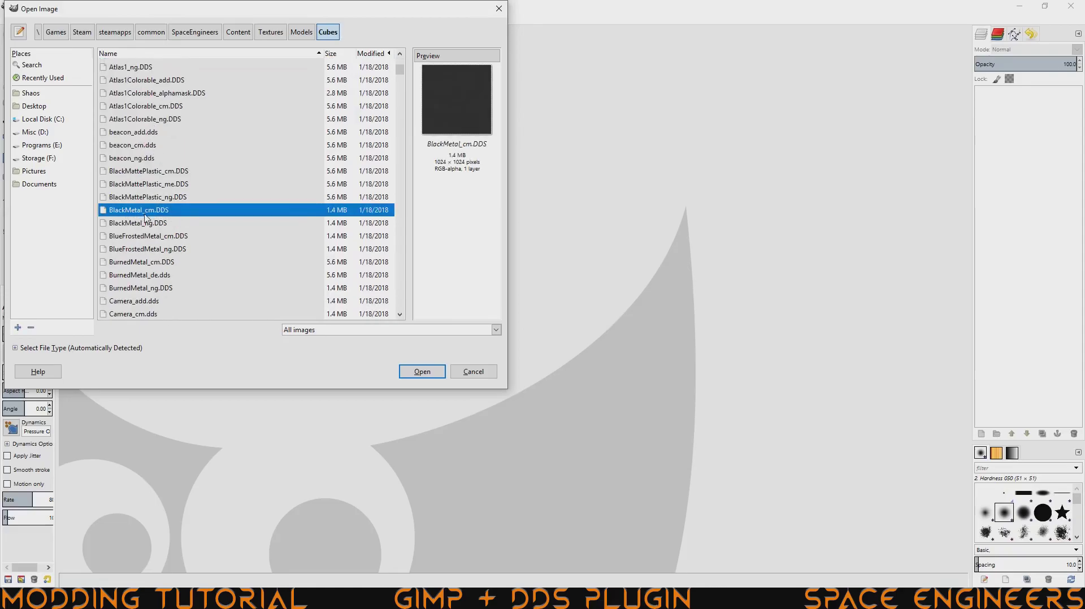
double_click(193, 210)
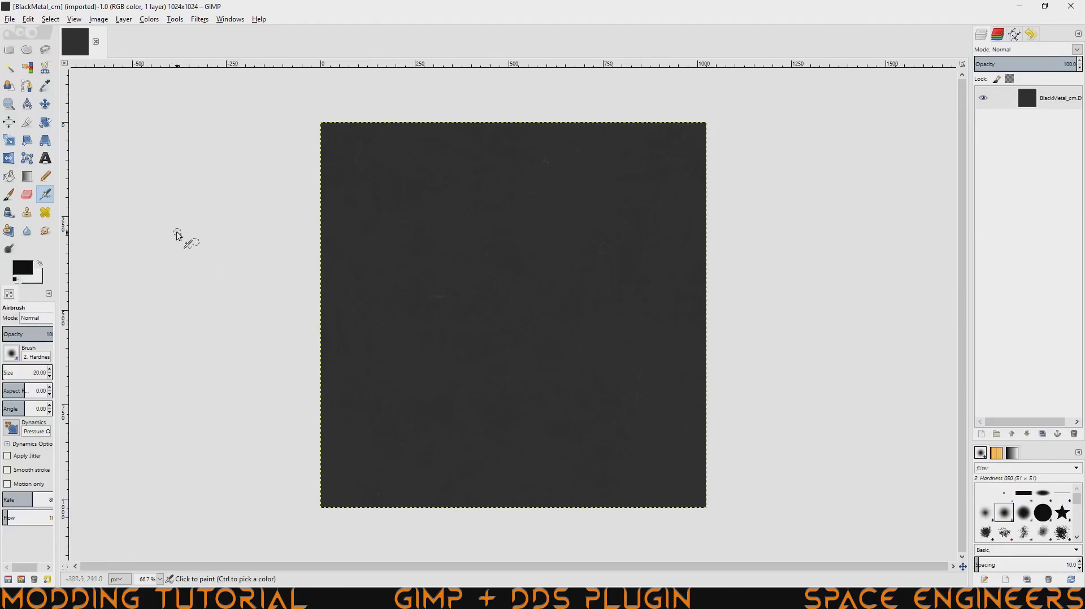
- Open the File menu once the 1024x1024 BlackMetal_cm texture has loaded
click(10, 21)
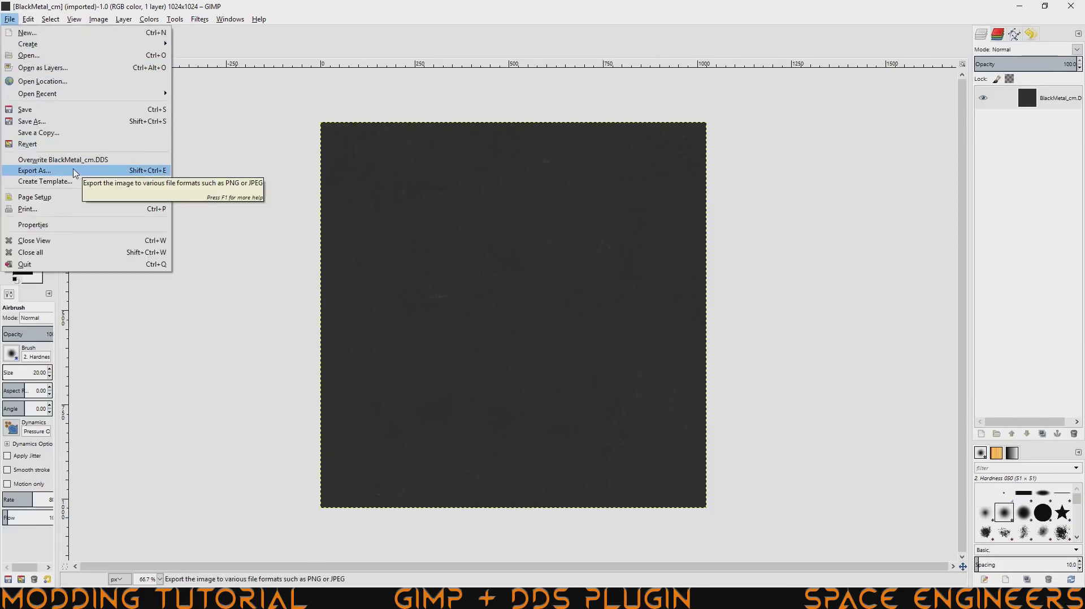
- Export As with DDS chosen as file type, replacing the existing BlackMetal_cm.dds
click(75, 171)
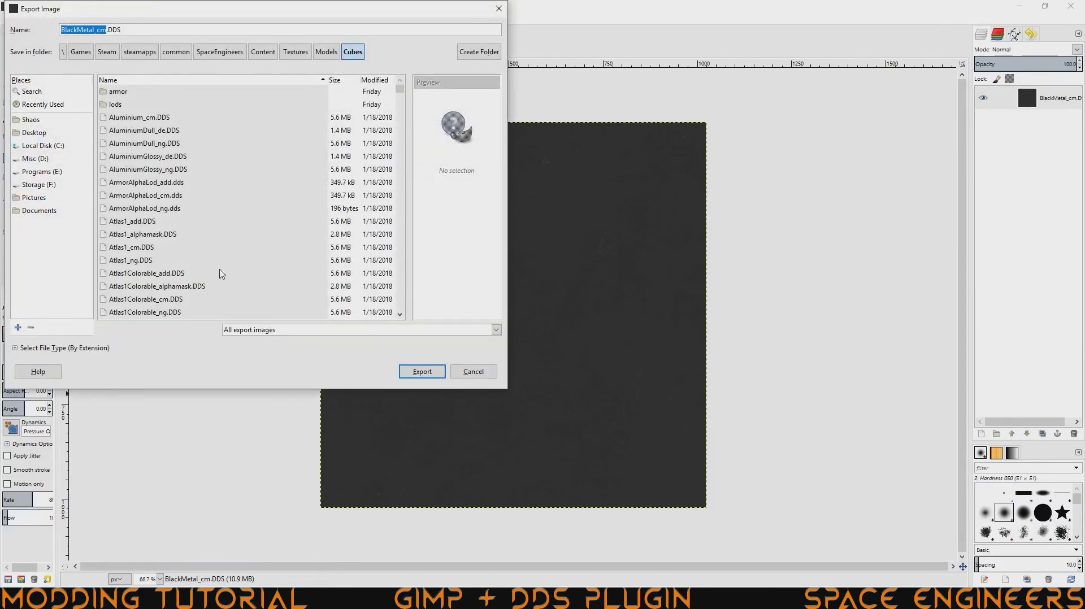
click(67, 30)
click(89, 349)
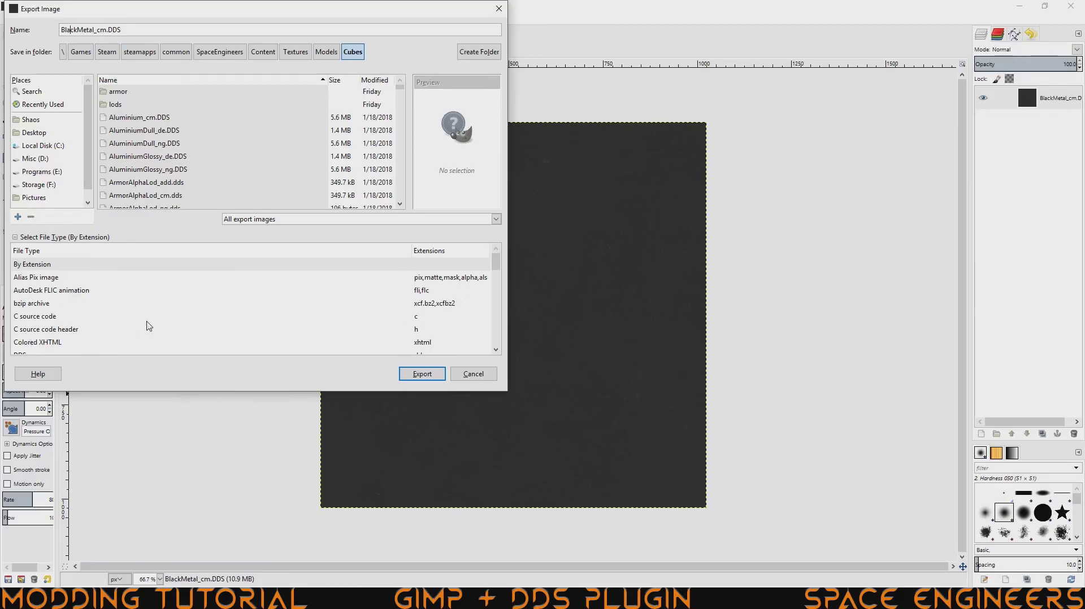
scroll(191, 317, down, 2)
click(38, 326)
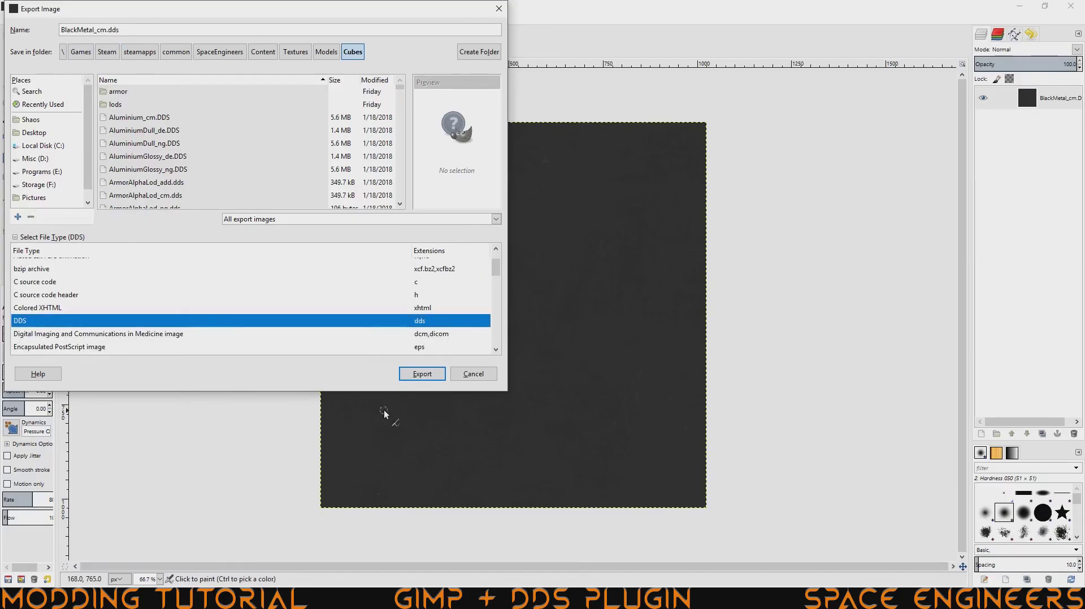
click(429, 375)
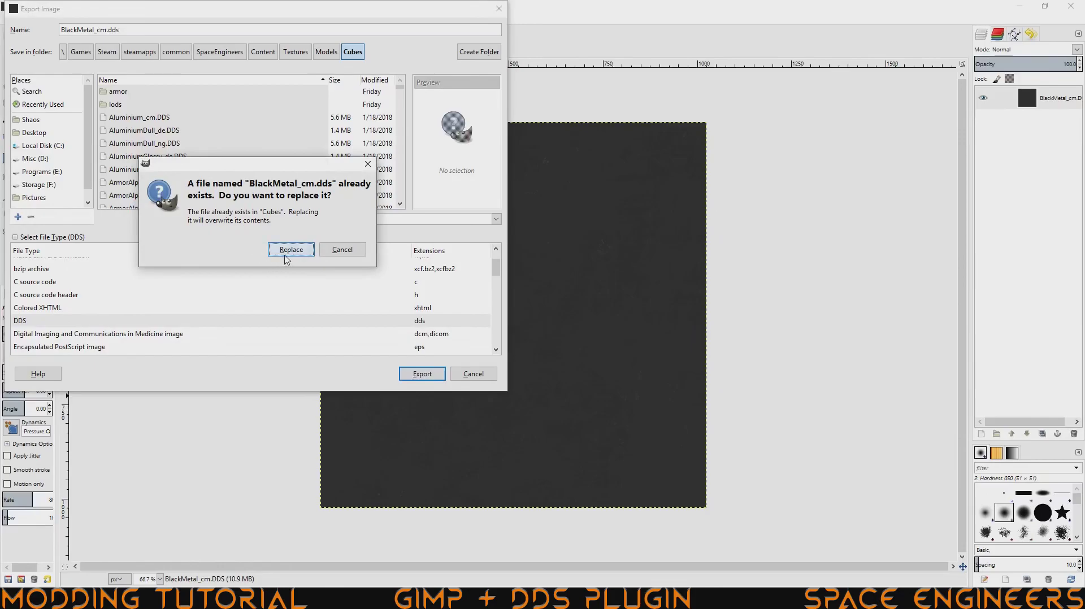
click(286, 252)
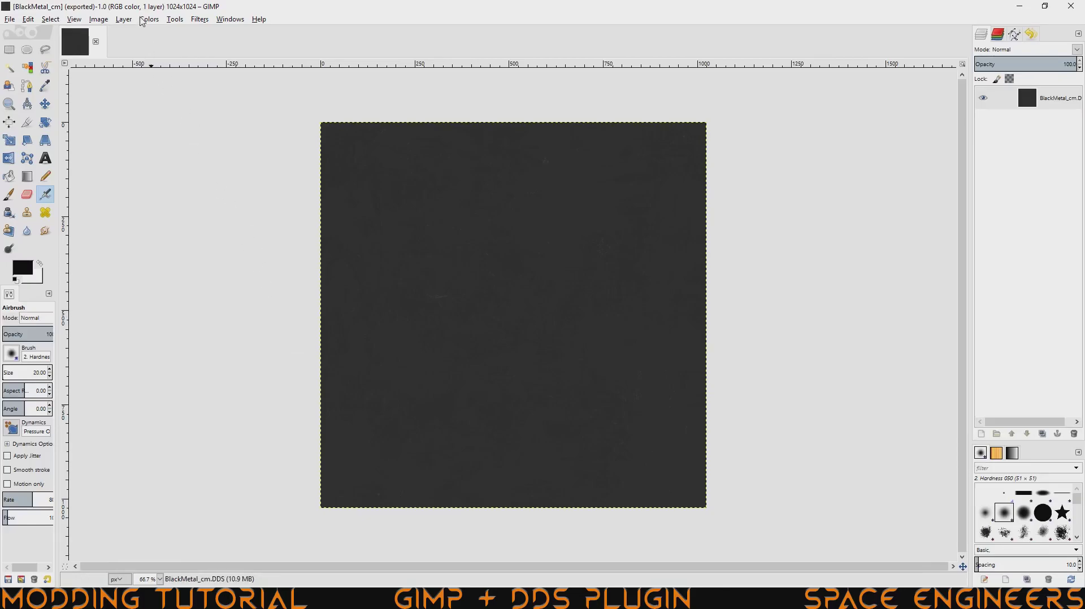
- Decompose BlackMetal_cm into layers using the RGBA colour model
click(149, 19)
mouse_move(180, 201)
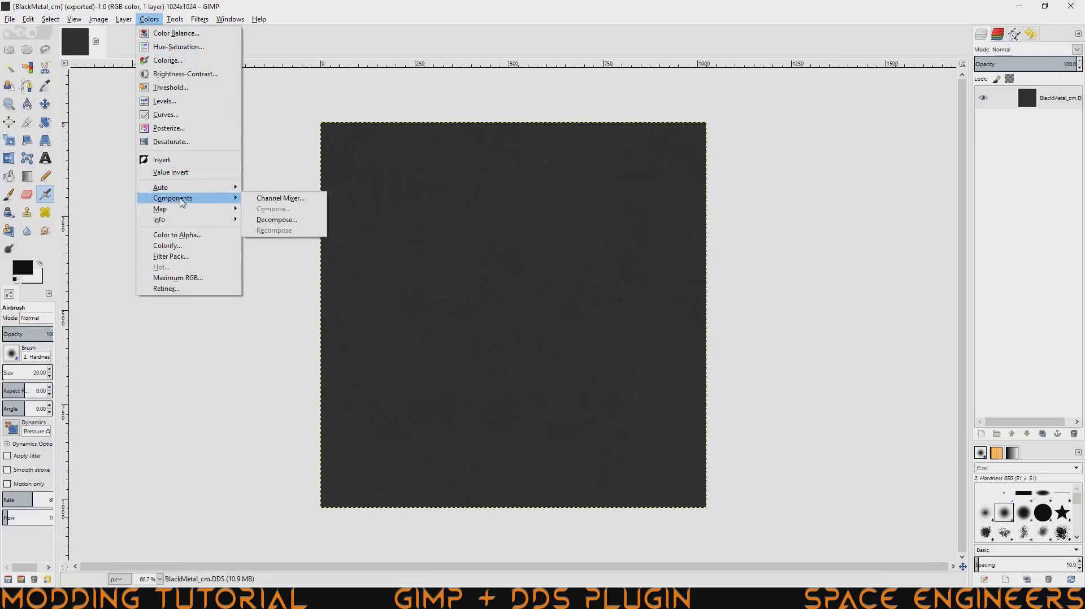
click(276, 220)
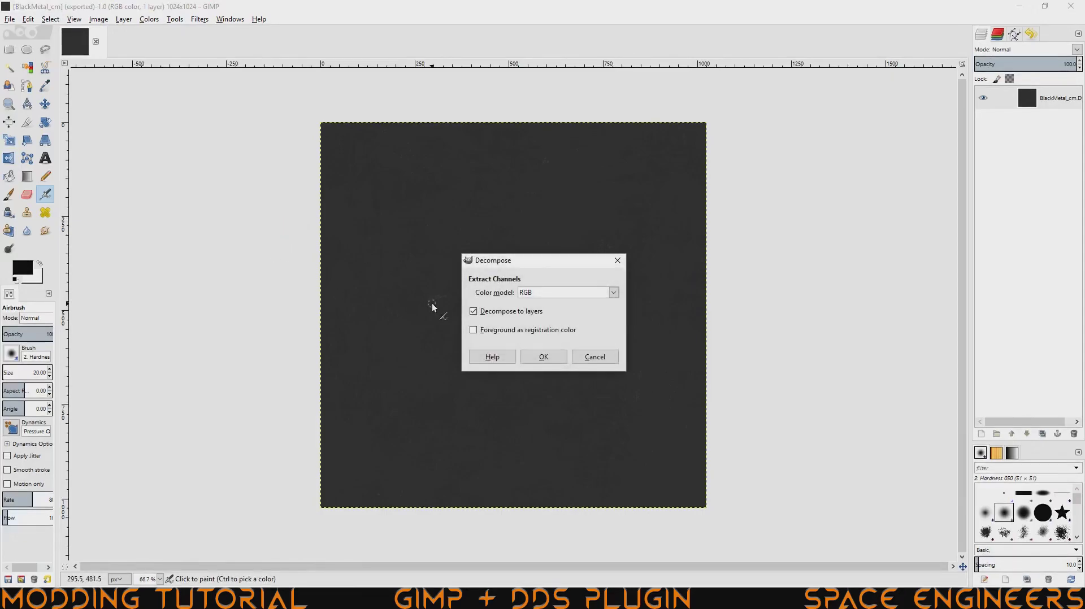
click(561, 295)
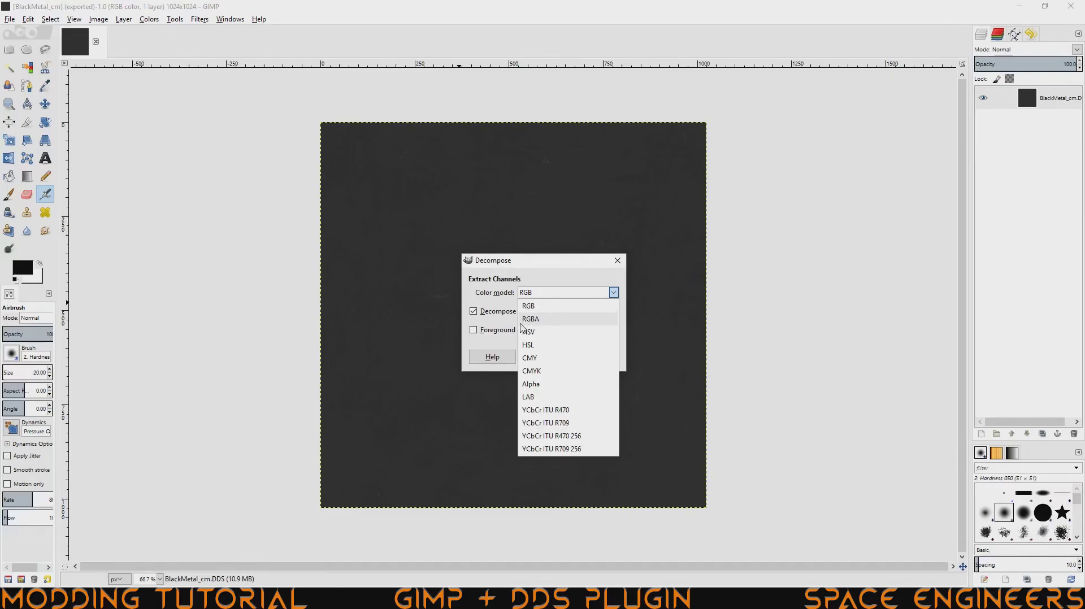
click(530, 325)
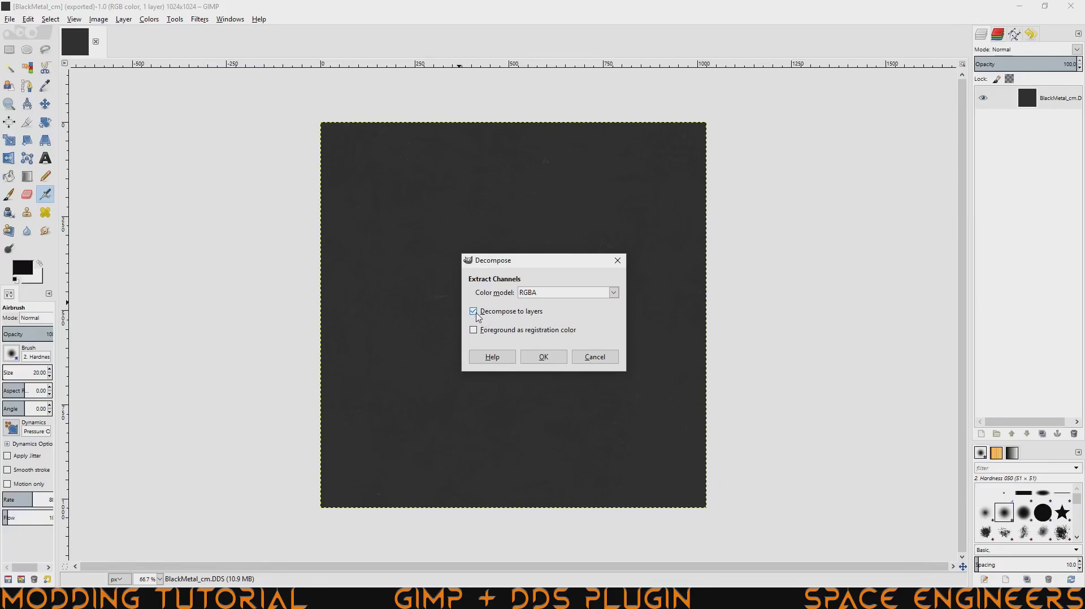
click(553, 358)
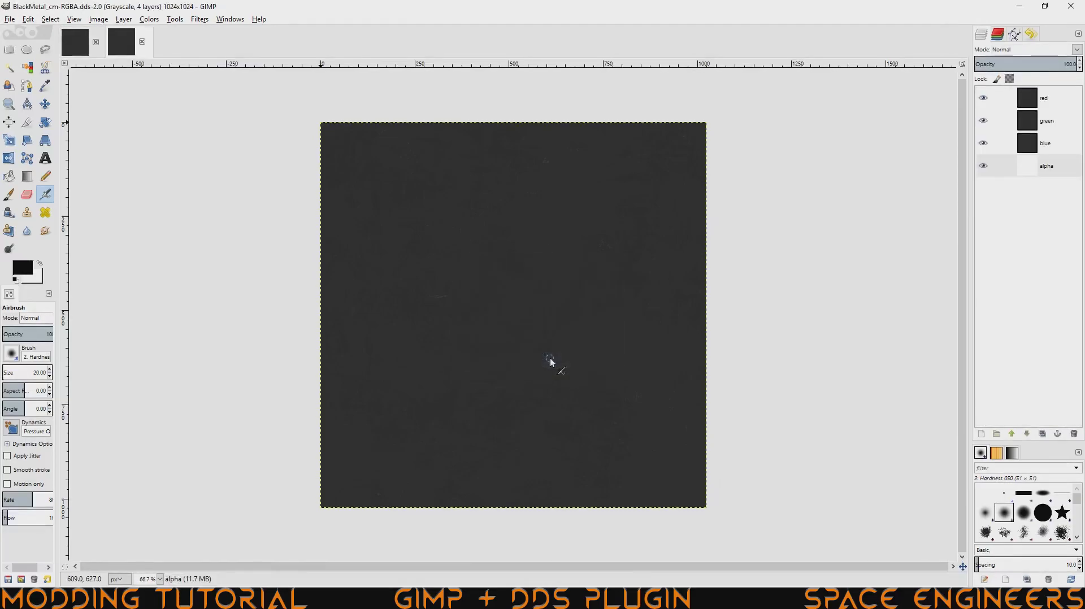
- Select the blue, green, red and alpha layers in turn to inspect each channel
click(1048, 144)
click(1046, 126)
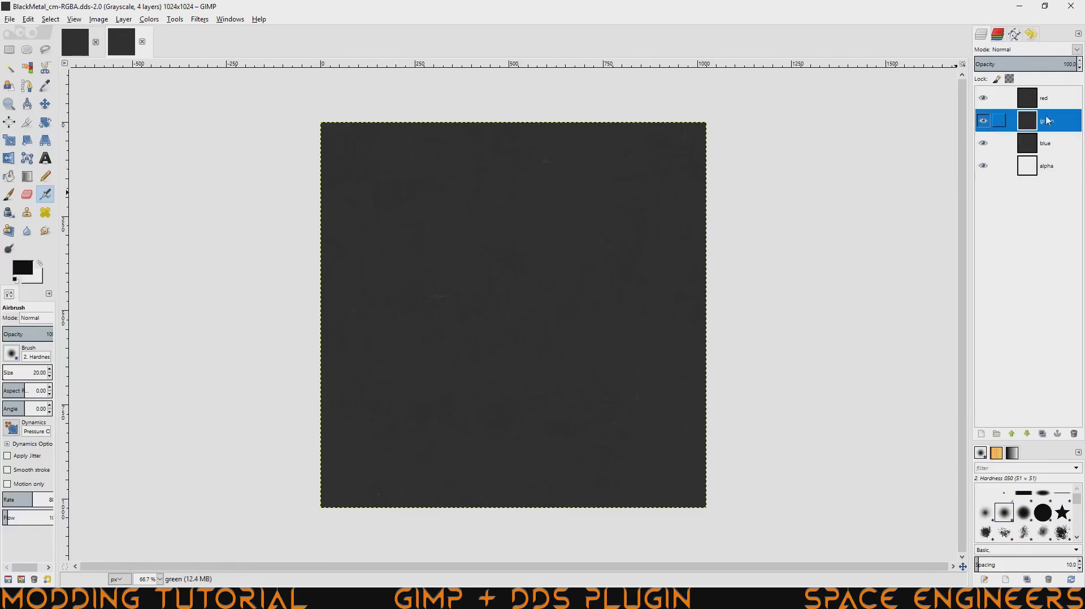
click(1046, 105)
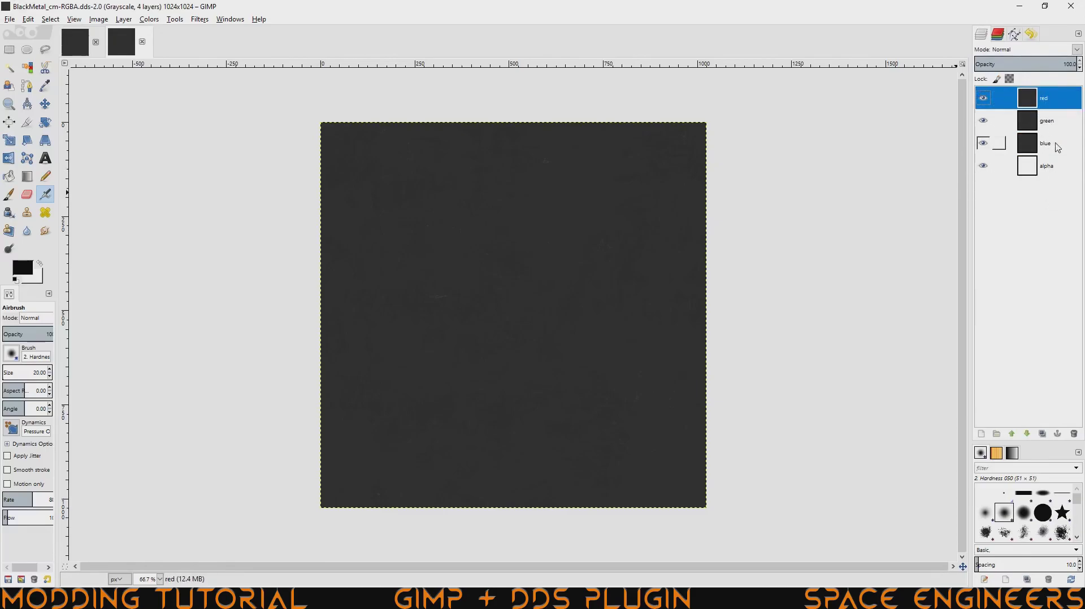
click(1055, 126)
click(1057, 149)
click(1056, 169)
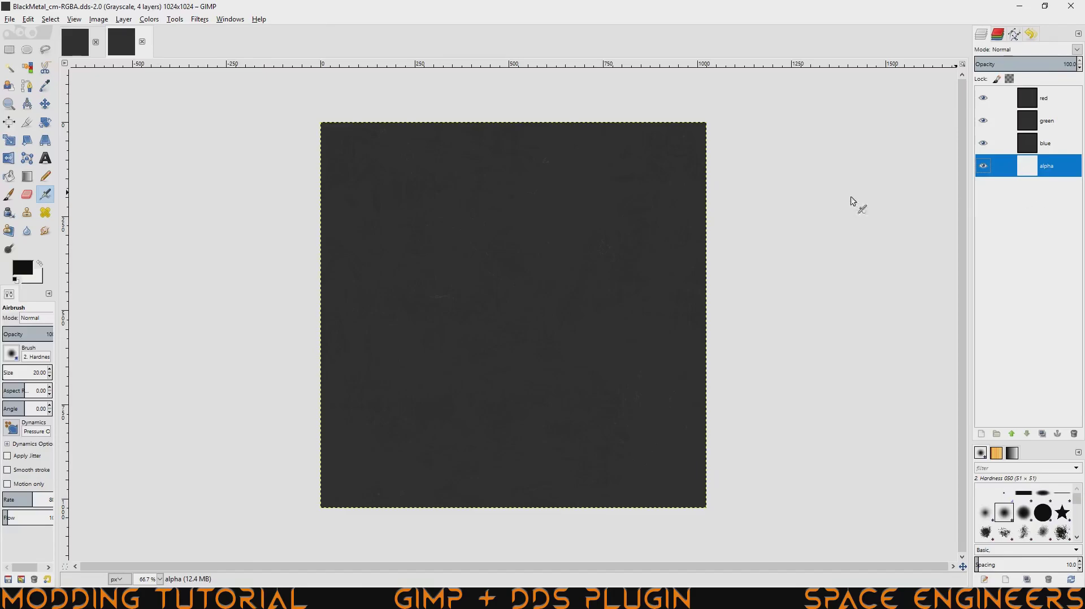
- Recompose the four channel layers into BlackMetal_cm and compare both image tabs
click(149, 20)
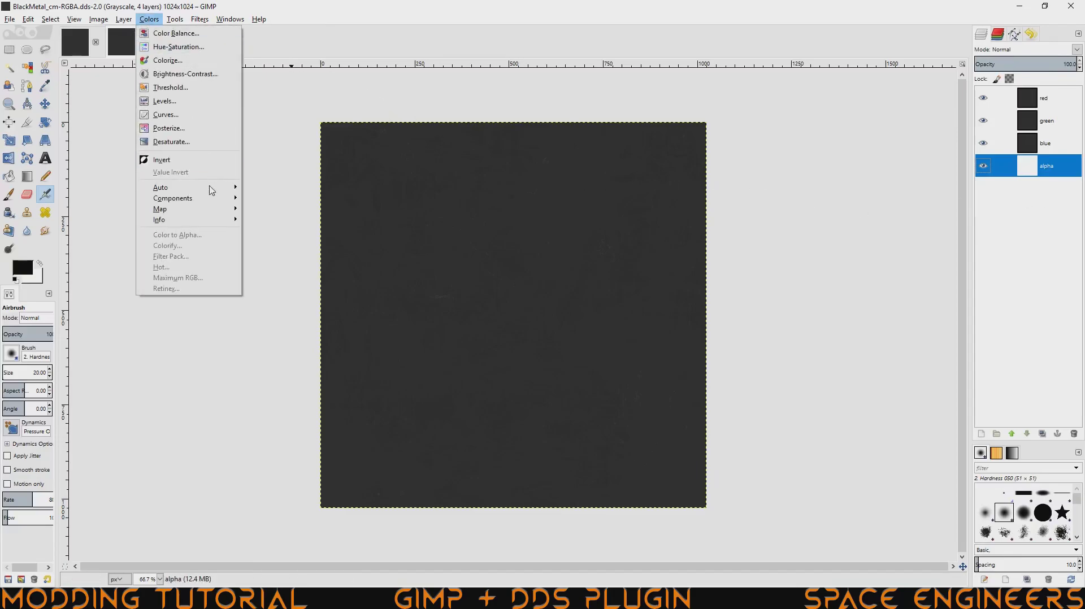
mouse_move(214, 198)
click(291, 232)
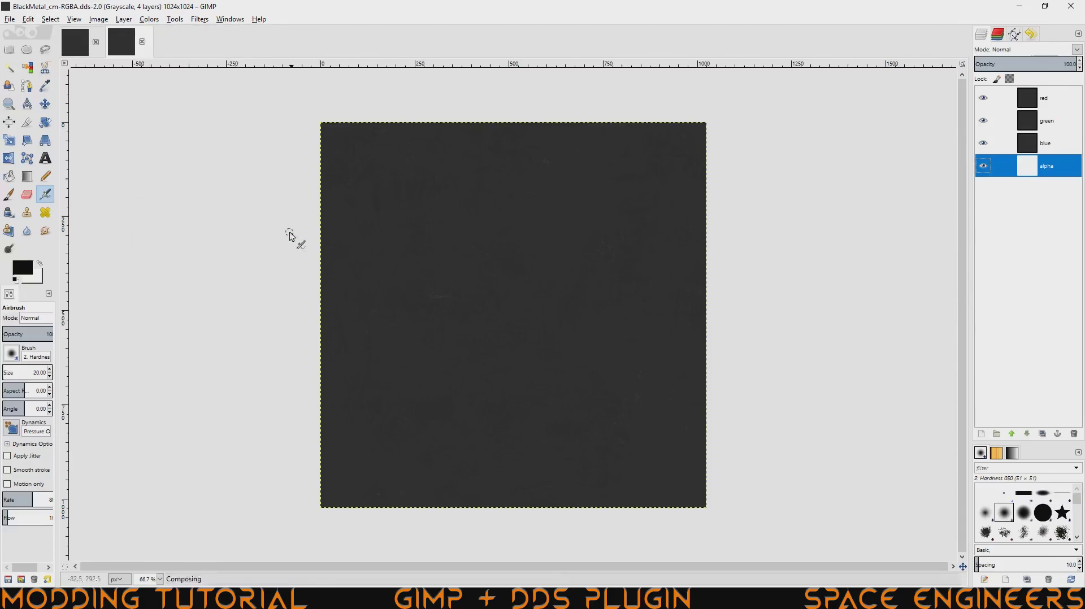
click(84, 53)
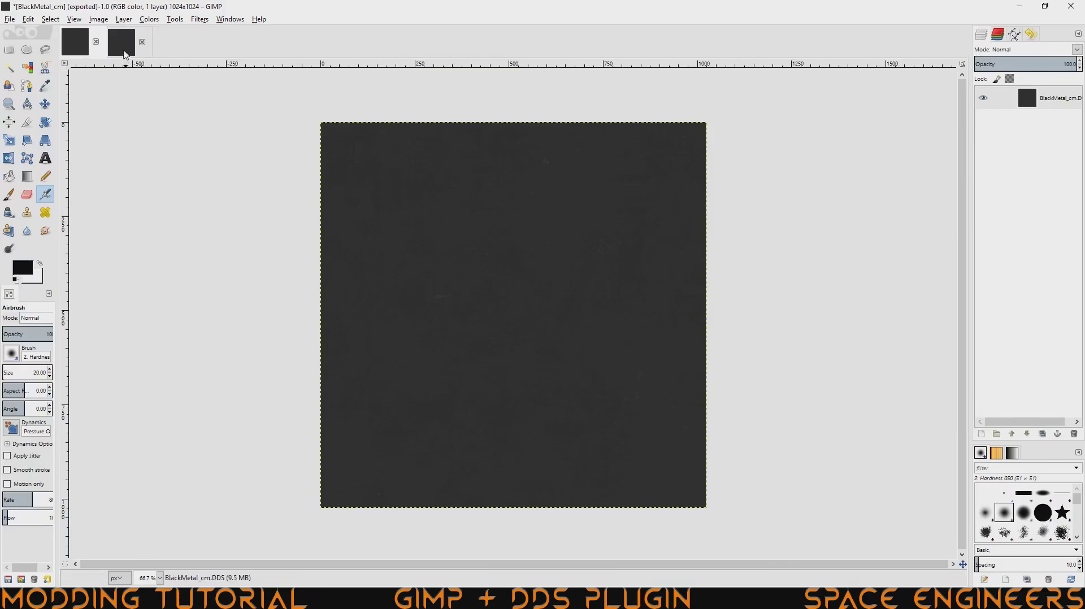
click(121, 42)
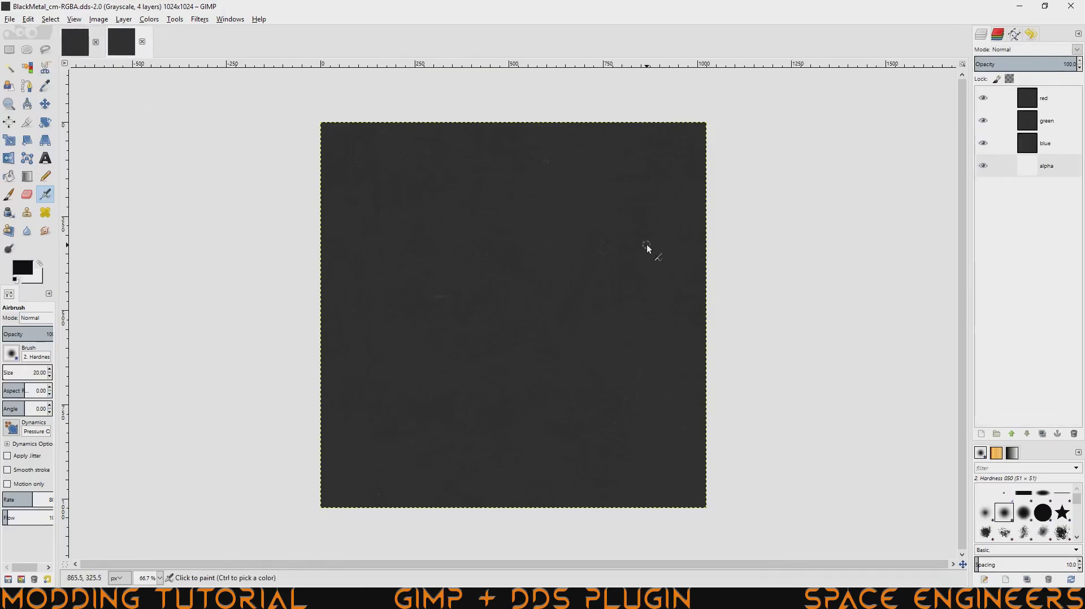
click(75, 42)
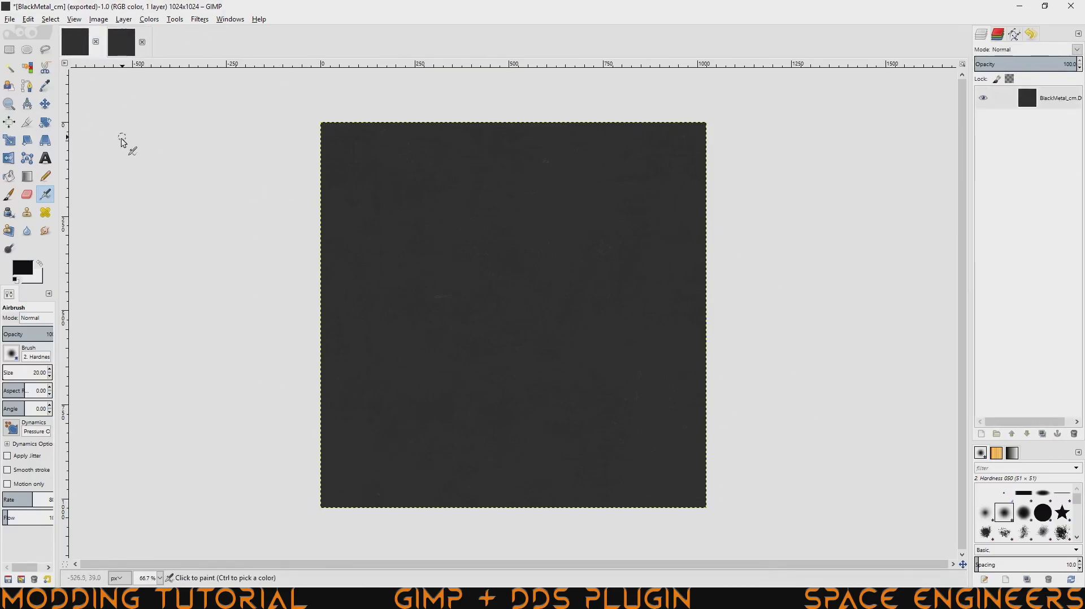
- Re-export the recomposed texture via Export As, replacing BlackMetal_cm.dds
click(10, 19)
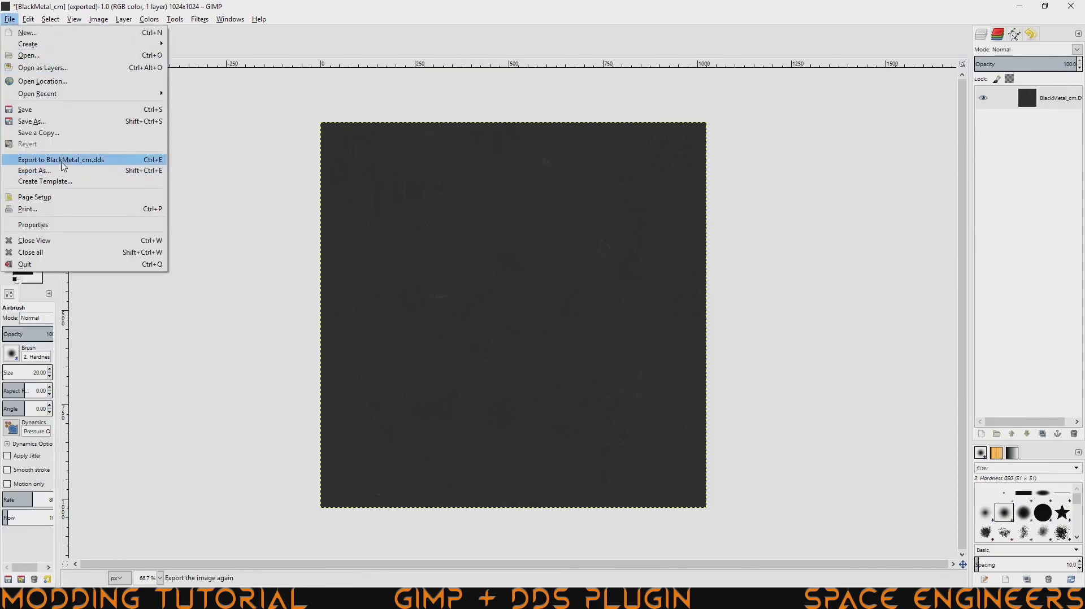
click(57, 170)
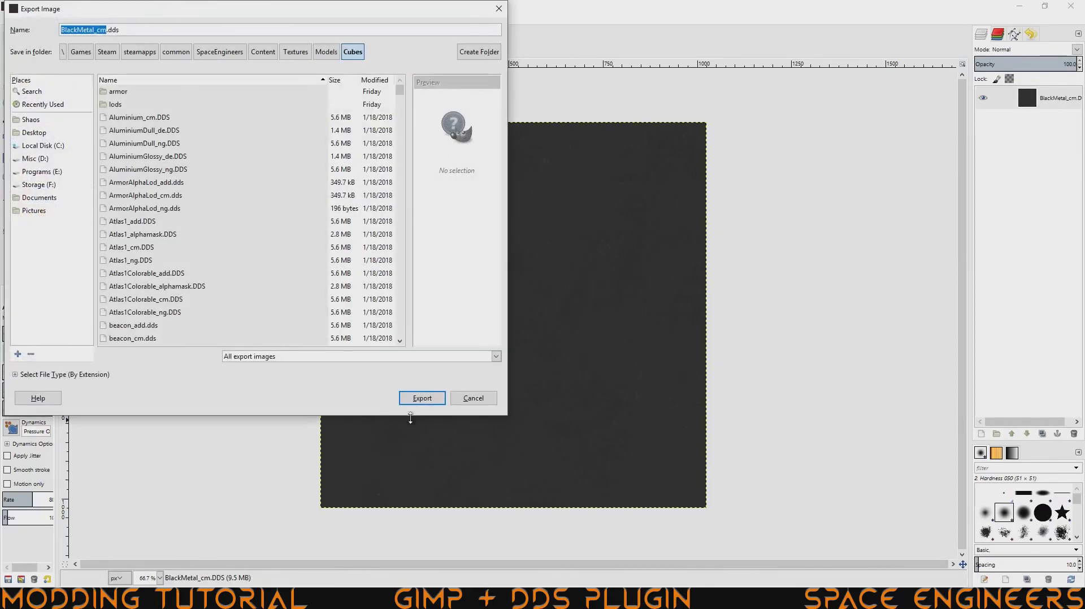
click(421, 398)
click(293, 262)
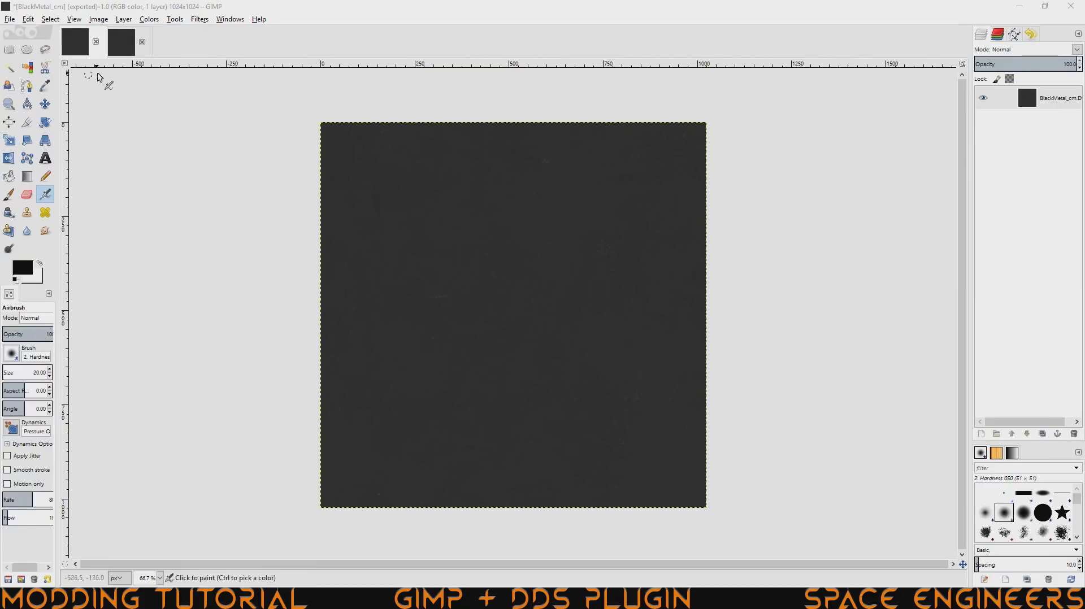
- In BlackMetal_cm-RGBA, hide the red, blue and alpha layers, leaving green visible
click(121, 44)
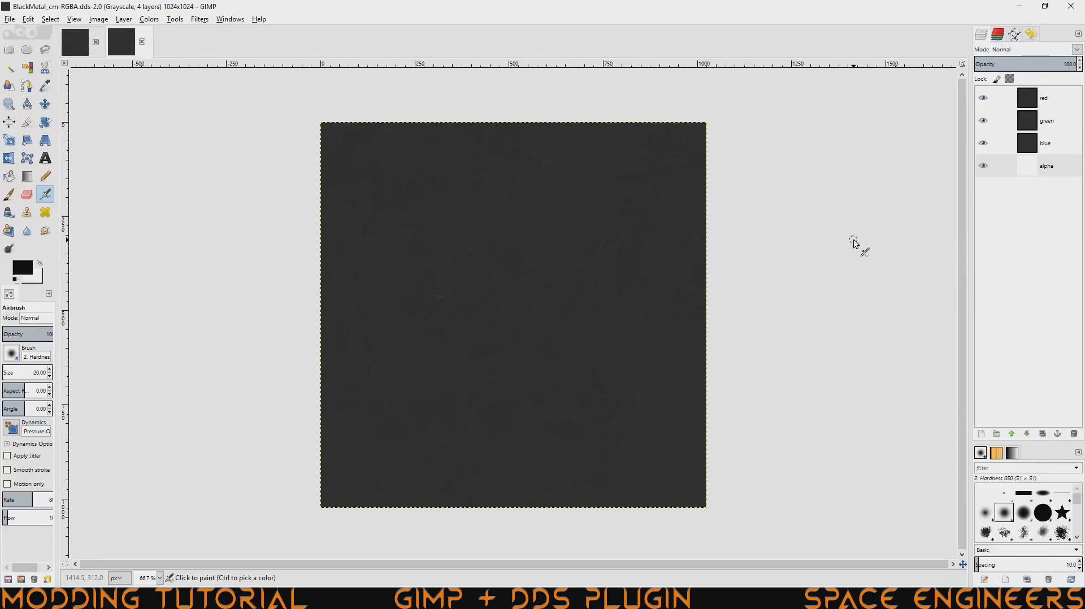
click(1046, 143)
click(1046, 120)
click(1045, 101)
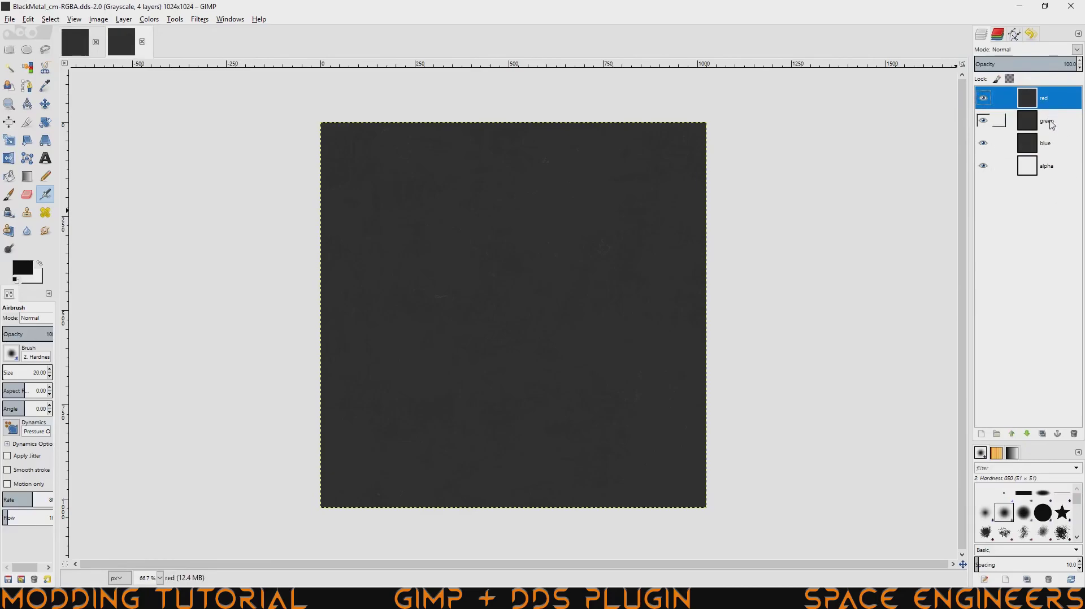
drag(985, 126, 985, 166)
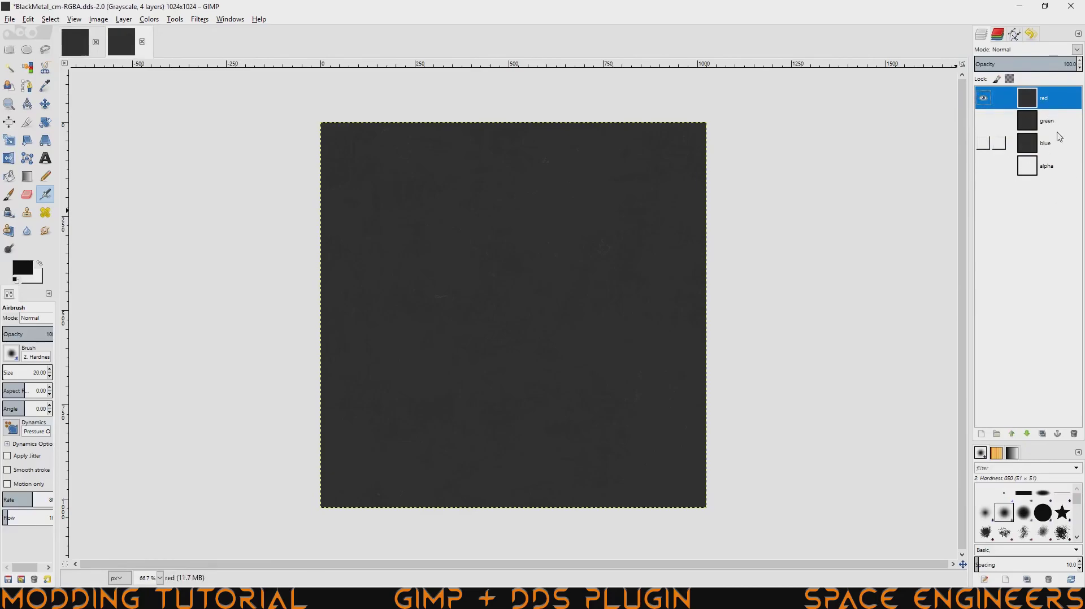
click(983, 99)
click(987, 123)
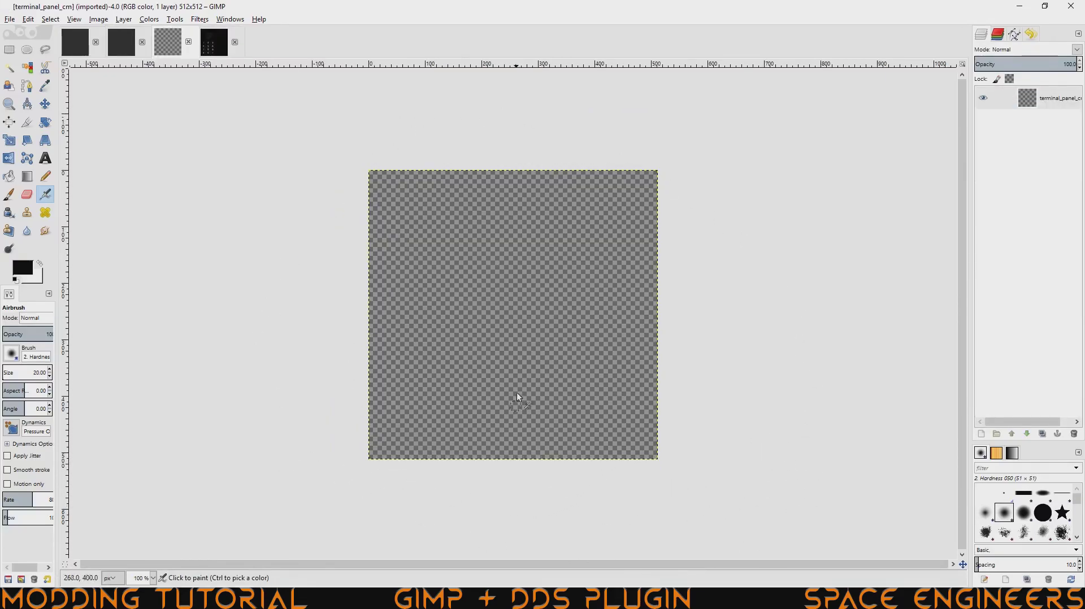
- In terminal_panel_cm-RGBA, view the green, blue, then alpha layers each alone, ending on the black alpha layer
click(209, 50)
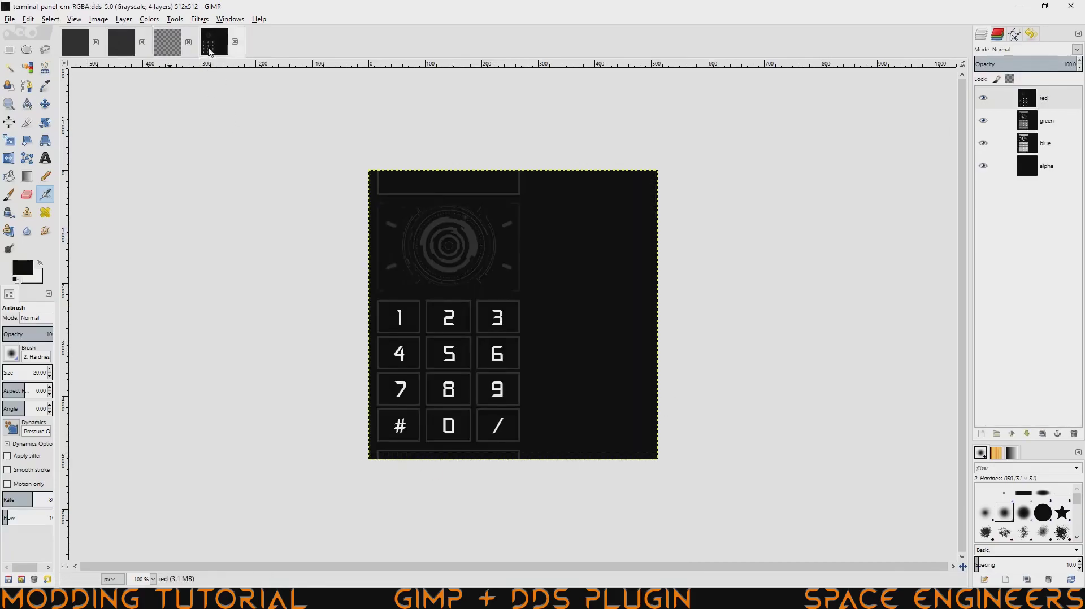
click(1047, 124)
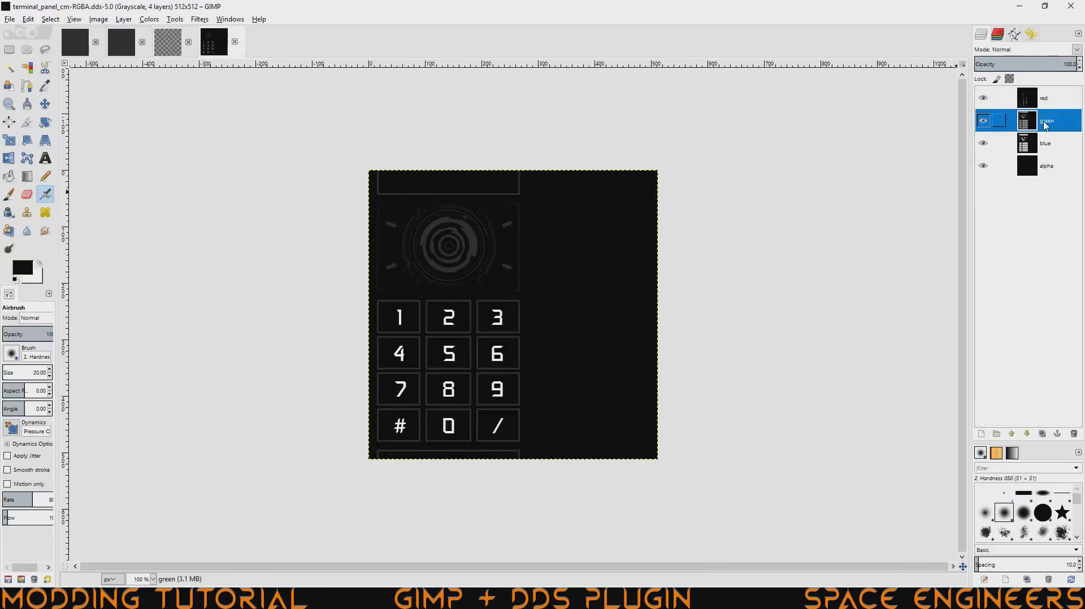
click(983, 121)
drag(987, 144, 985, 166)
click(984, 98)
click(984, 120)
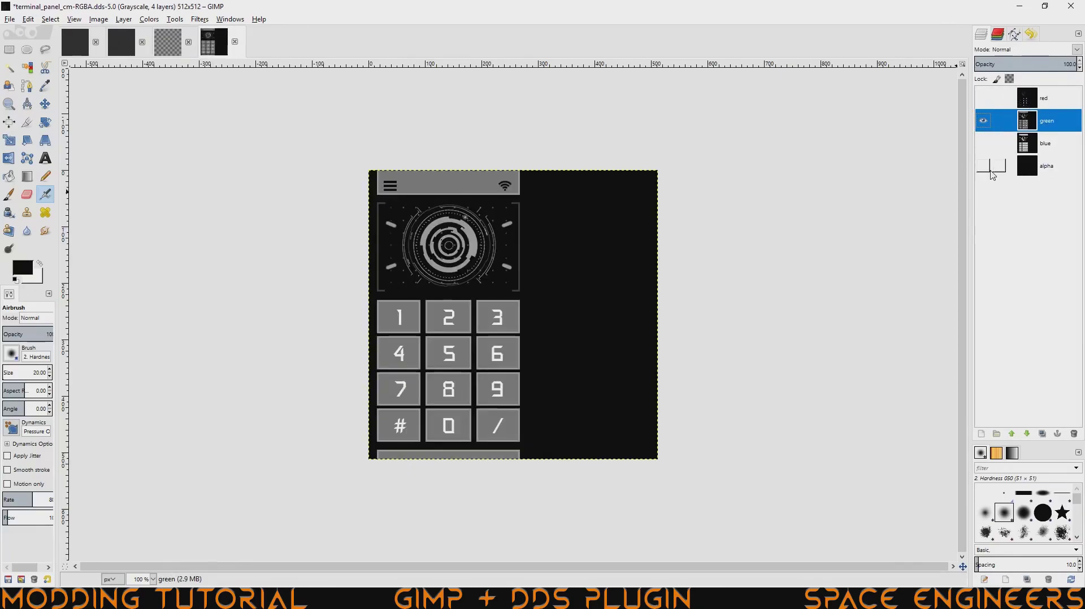
click(984, 120)
click(984, 143)
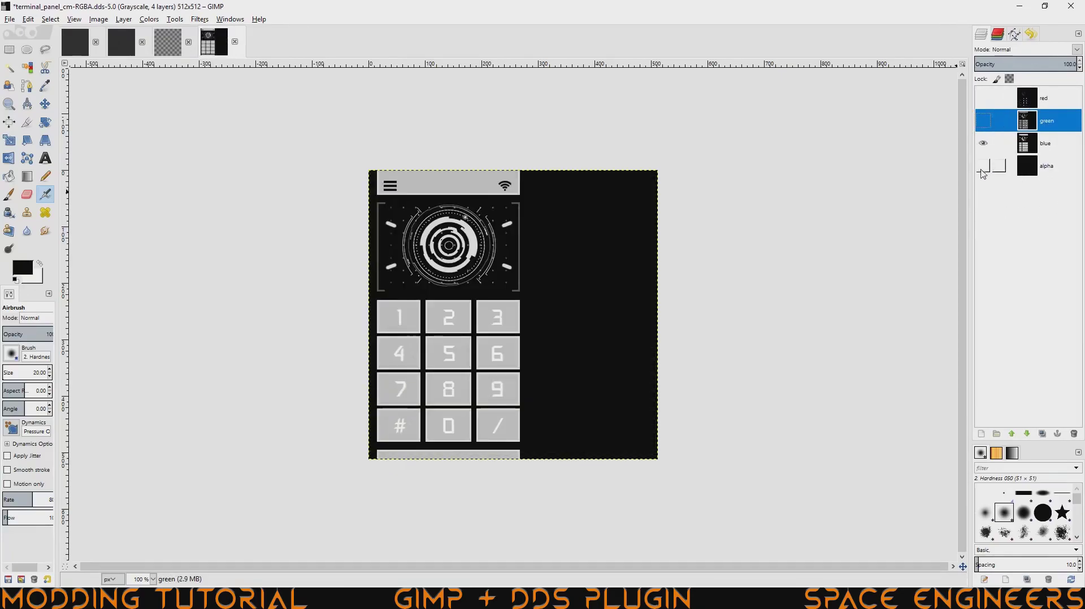
click(983, 143)
click(984, 166)
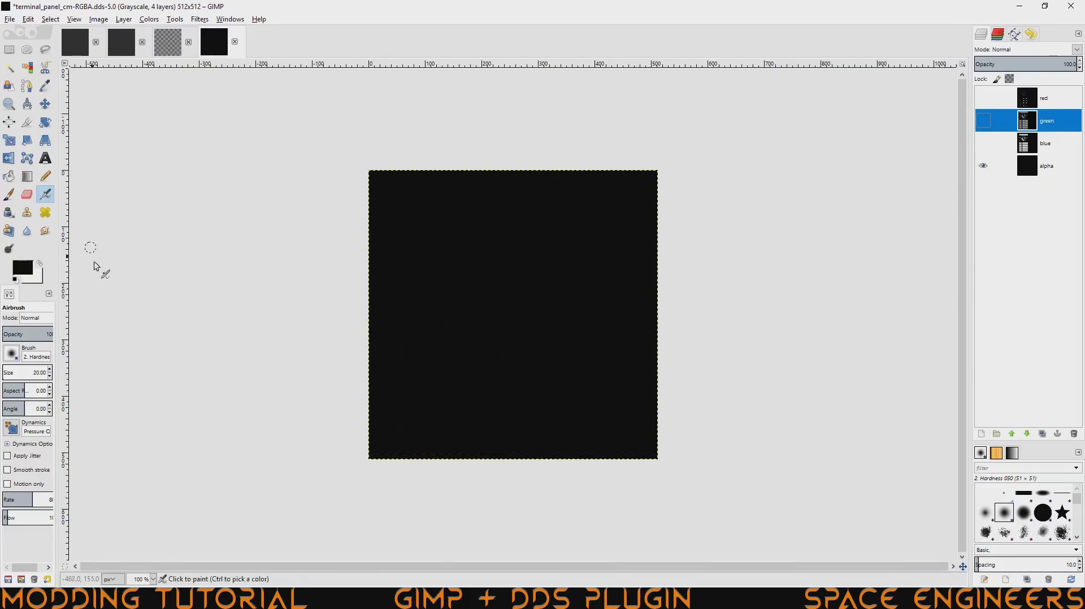
- Fill the alpha layer with solid white using the Bucket Fill tool
click(9, 177)
click(40, 263)
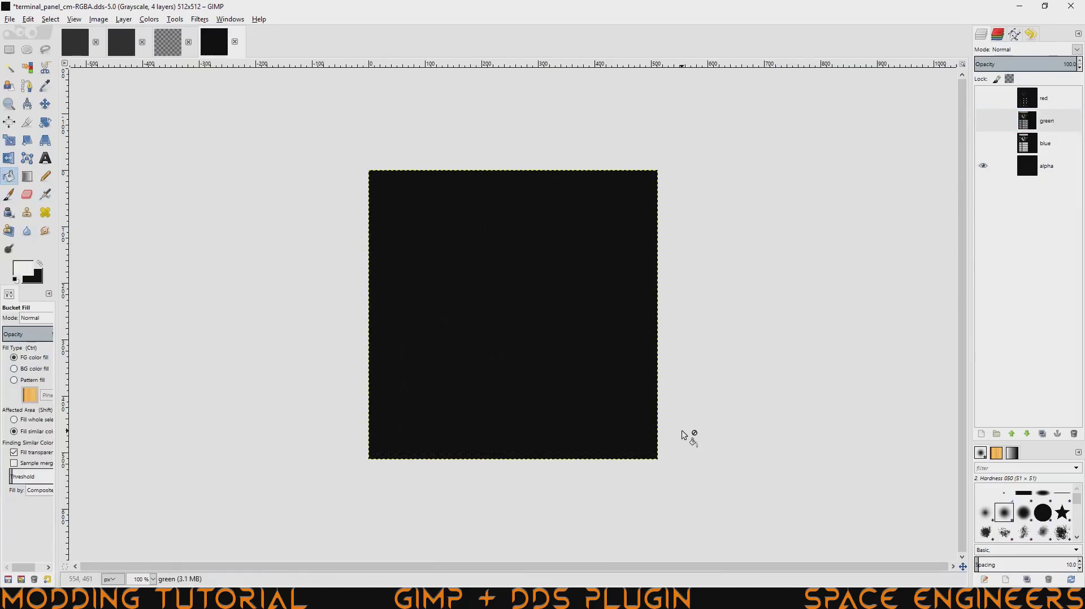
click(566, 373)
- Recompose the layers into terminal_panel_cm and compare the recomposed and RGBA images
click(149, 19)
click(167, 41)
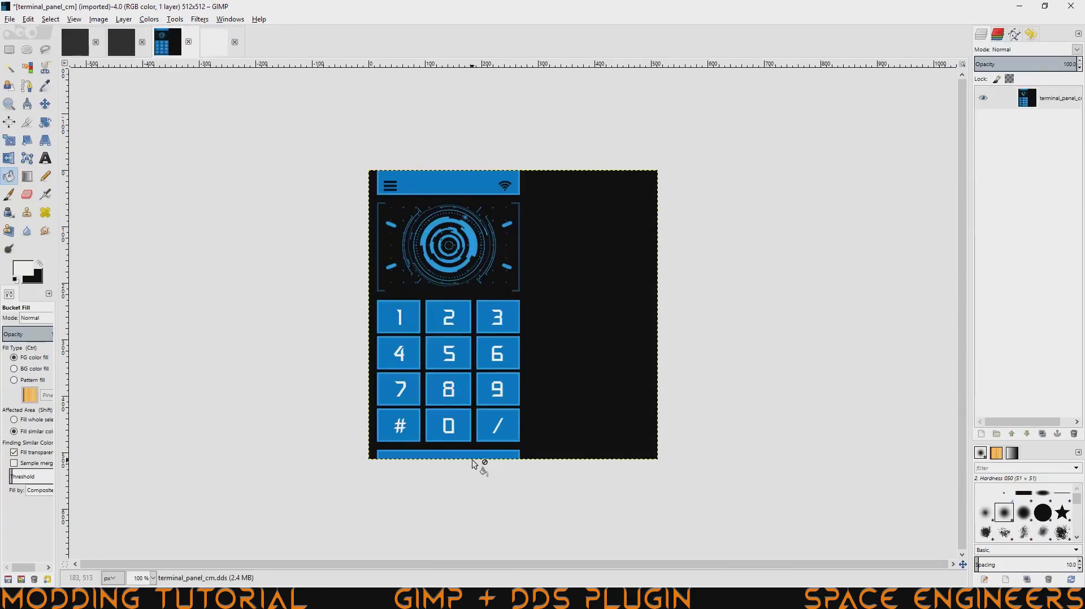
click(215, 47)
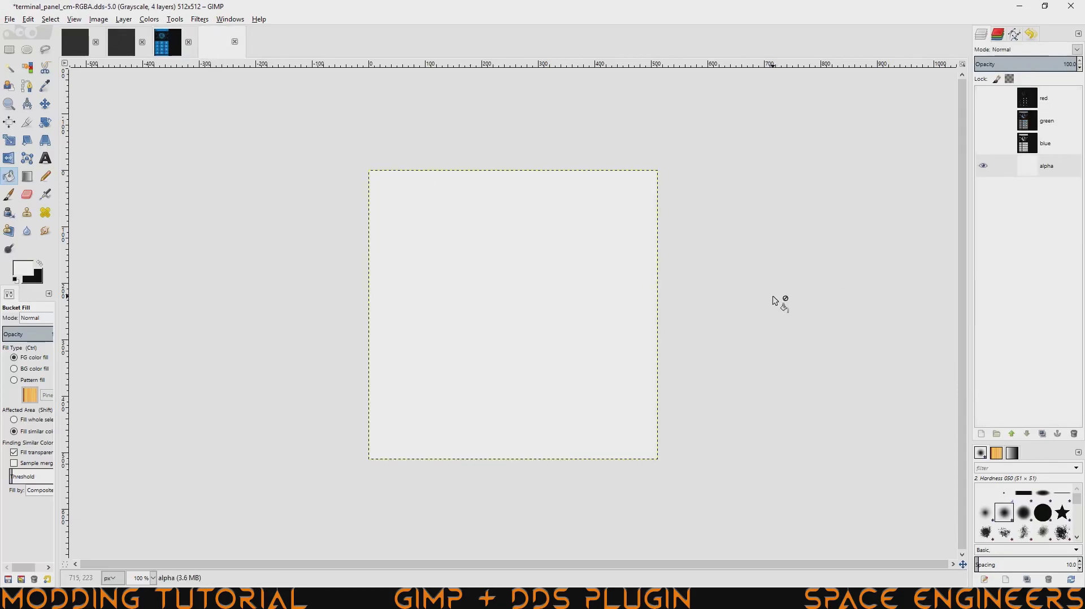
- Switch back to the recomposed terminal_panel_cm image showing the opaque blue keypad
click(167, 42)
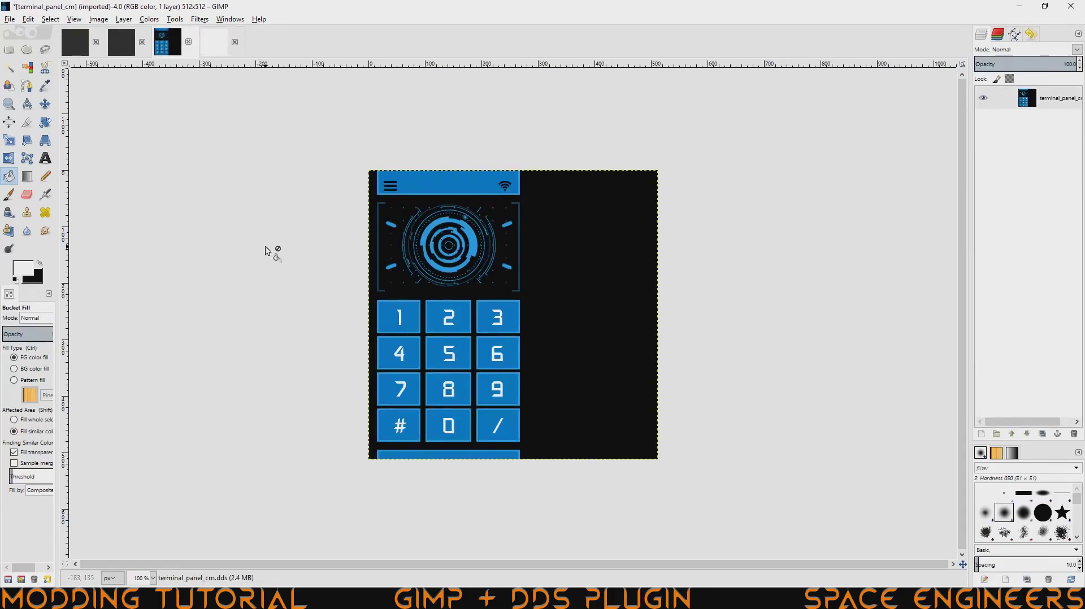